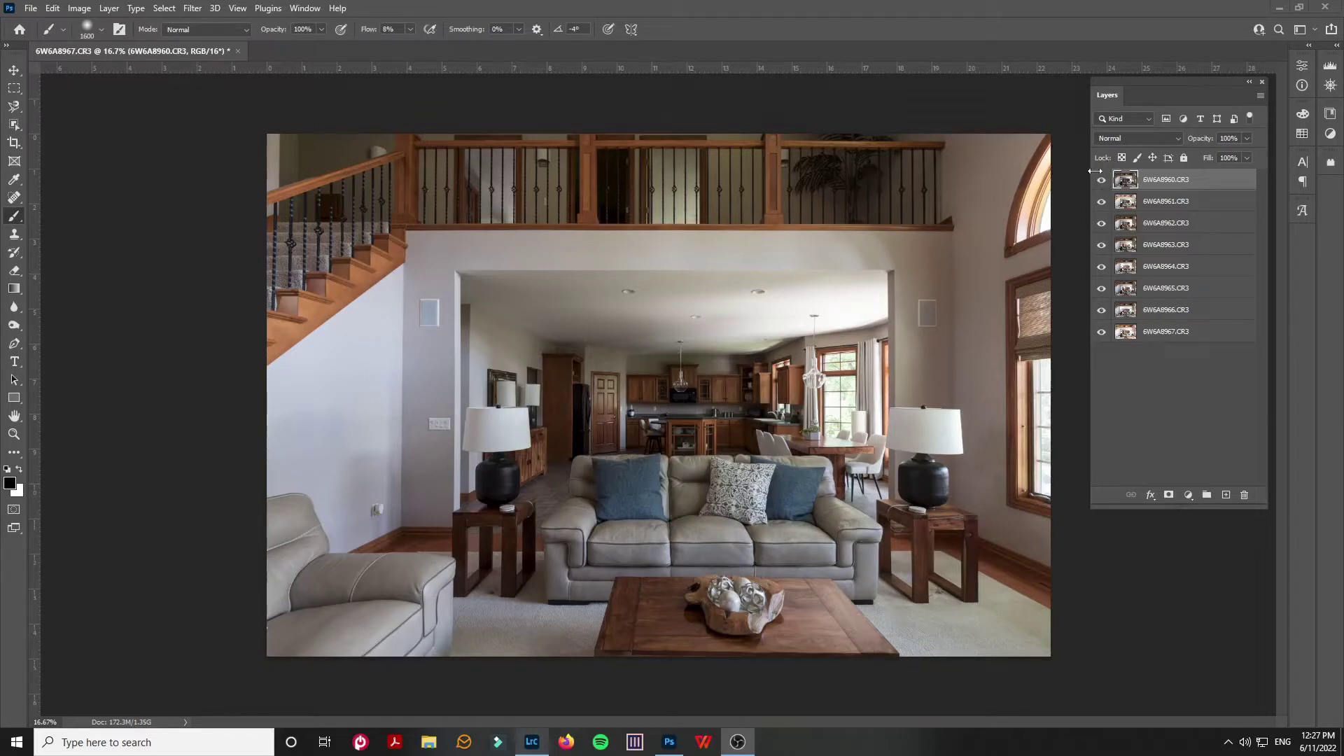
Step: Hide the upper exposure layers to compare, then turn them all back on
{"action": "left_click", "coordinate": [1099, 179]}
{"action": "left_click_drag", "start_coordinate": [1101, 189], "coordinate": [1101, 311]}
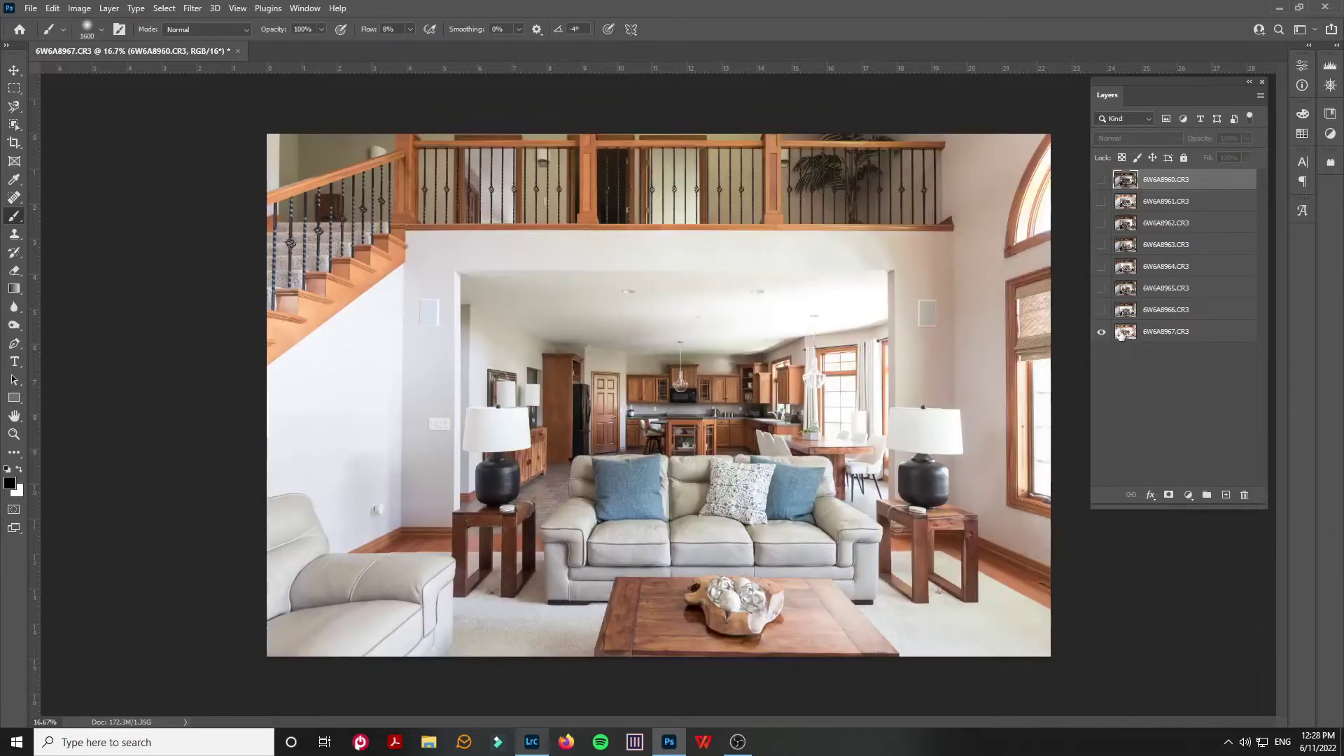
{"action": "left_click_drag", "start_coordinate": [1102, 310], "coordinate": [1101, 179]}
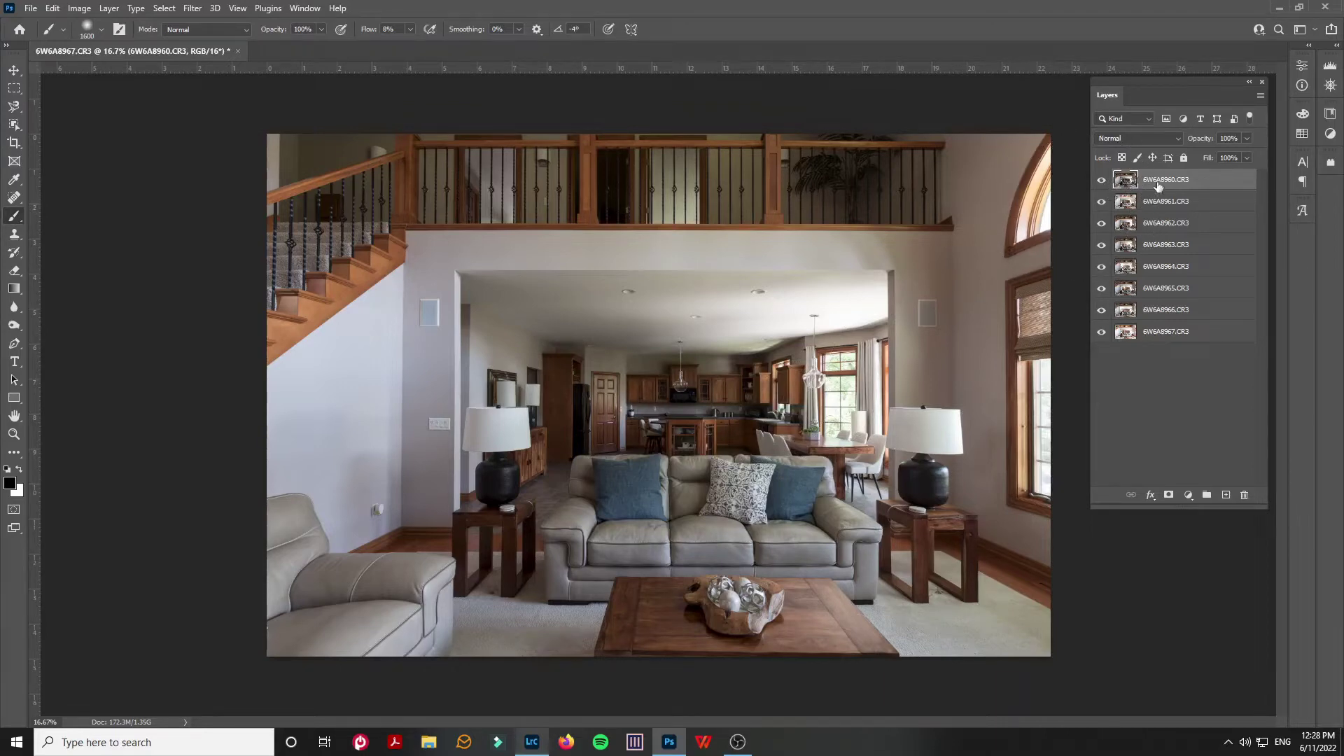
Step: Move 6W6A8960.CR3 to the bottom of the stack and rename it 'base'
{"action": "left_click_drag", "start_coordinate": [1158, 186], "coordinate": [1179, 361]}
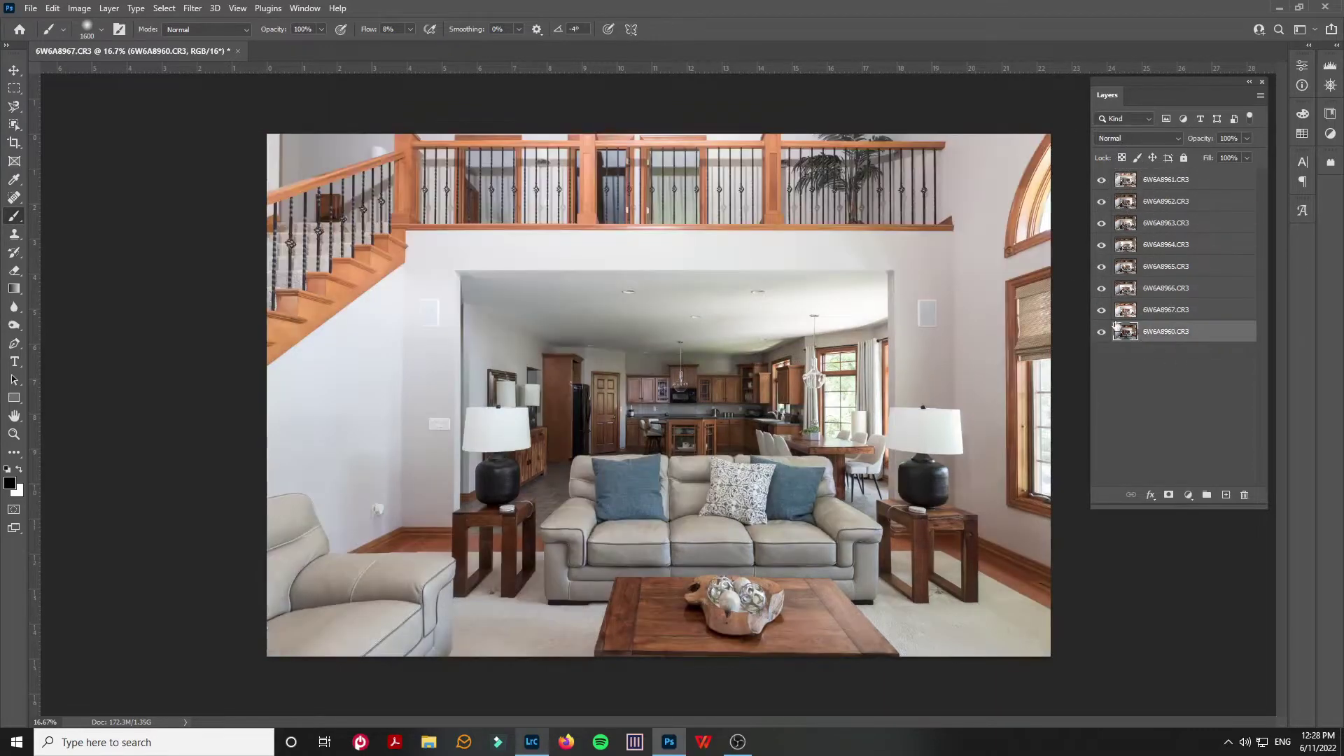
{"action": "double_click", "coordinate": [1157, 334]}
{"action": "type", "text": "base"}
{"action": "key", "text": "Return"}
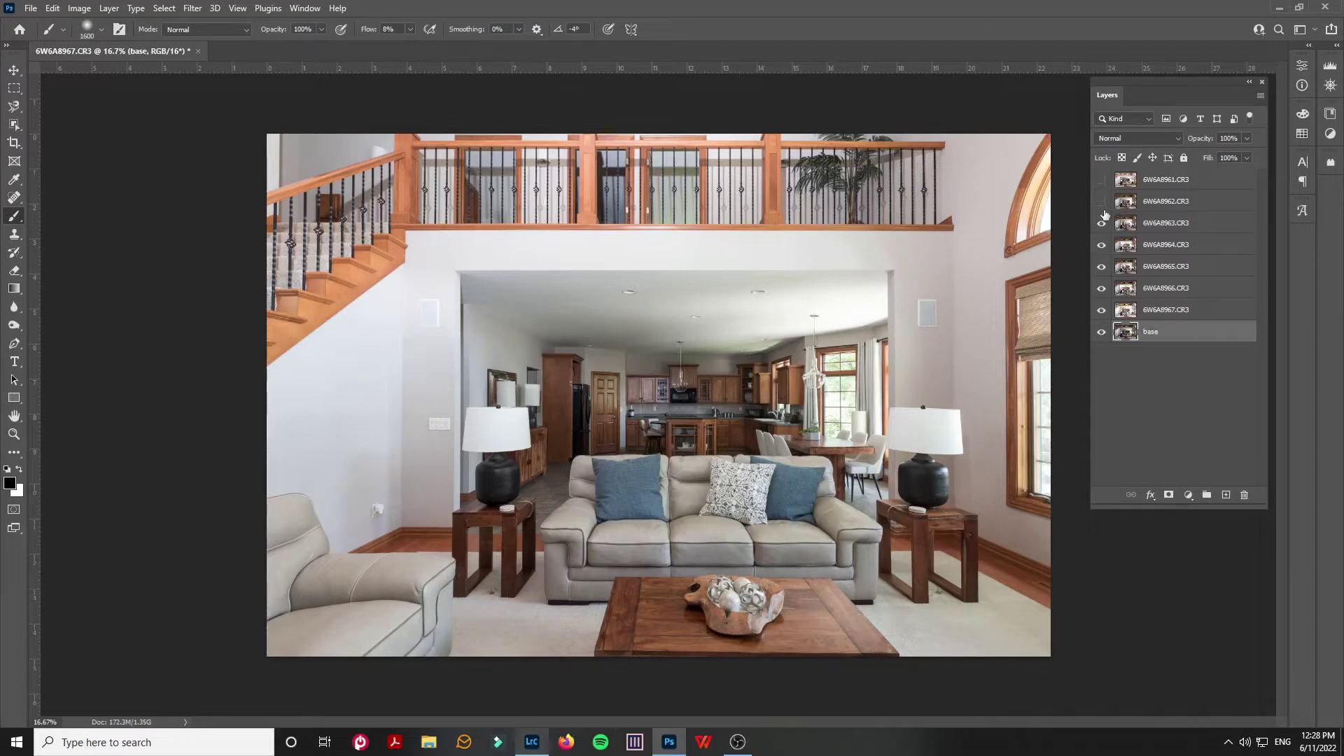
Step: Hide 6W6A8966.CR3, move 6W6A8967.CR3 to the top and rename it 'ambient'
{"action": "left_click", "coordinate": [1101, 287]}
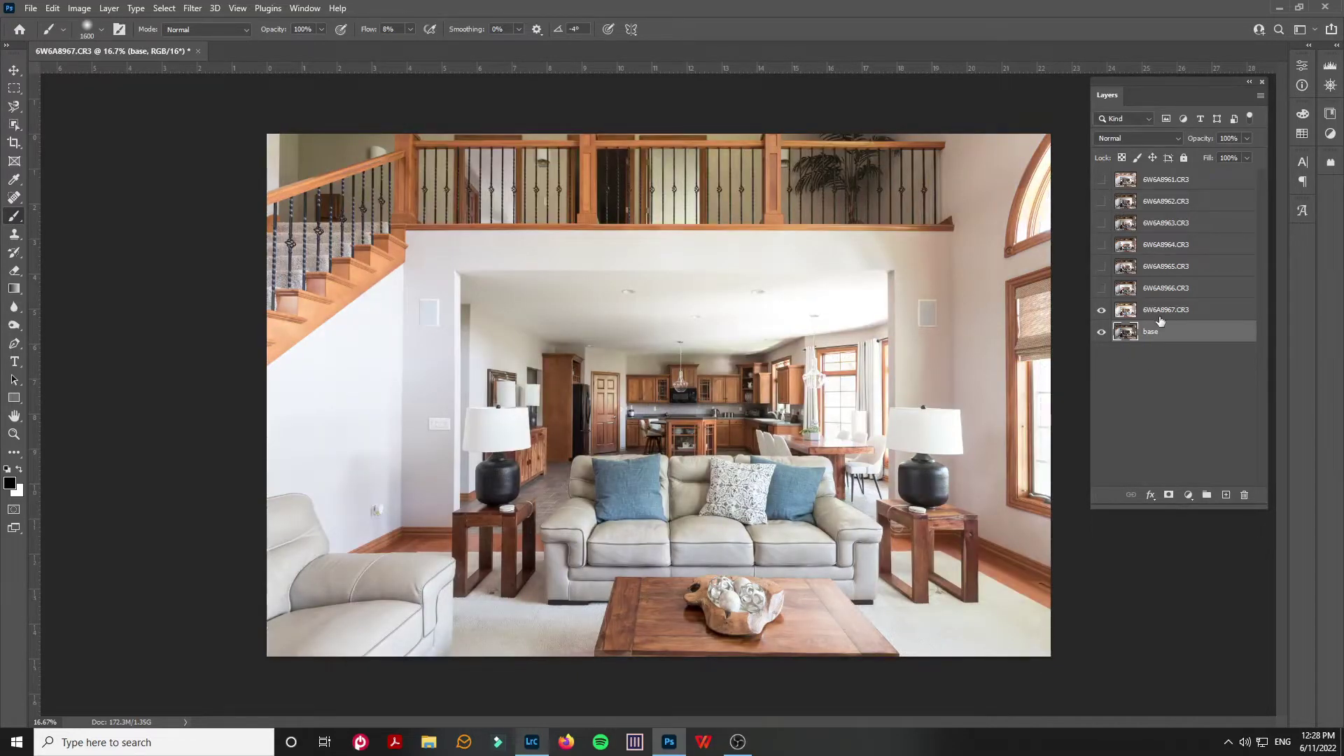
{"action": "left_click_drag", "start_coordinate": [1158, 316], "coordinate": [1158, 200]}
{"action": "double_click", "coordinate": [1156, 180]}
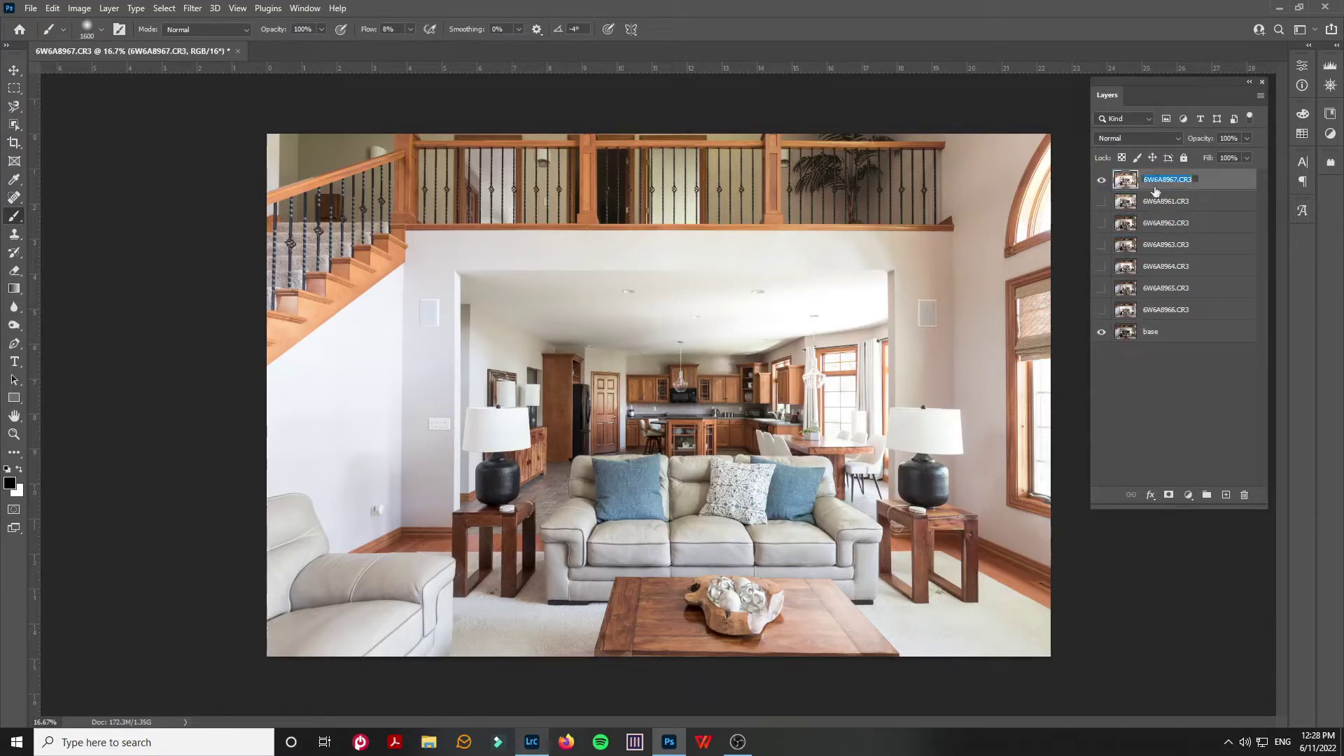
{"action": "type", "text": "ambient"}
{"action": "key", "text": "Return"}
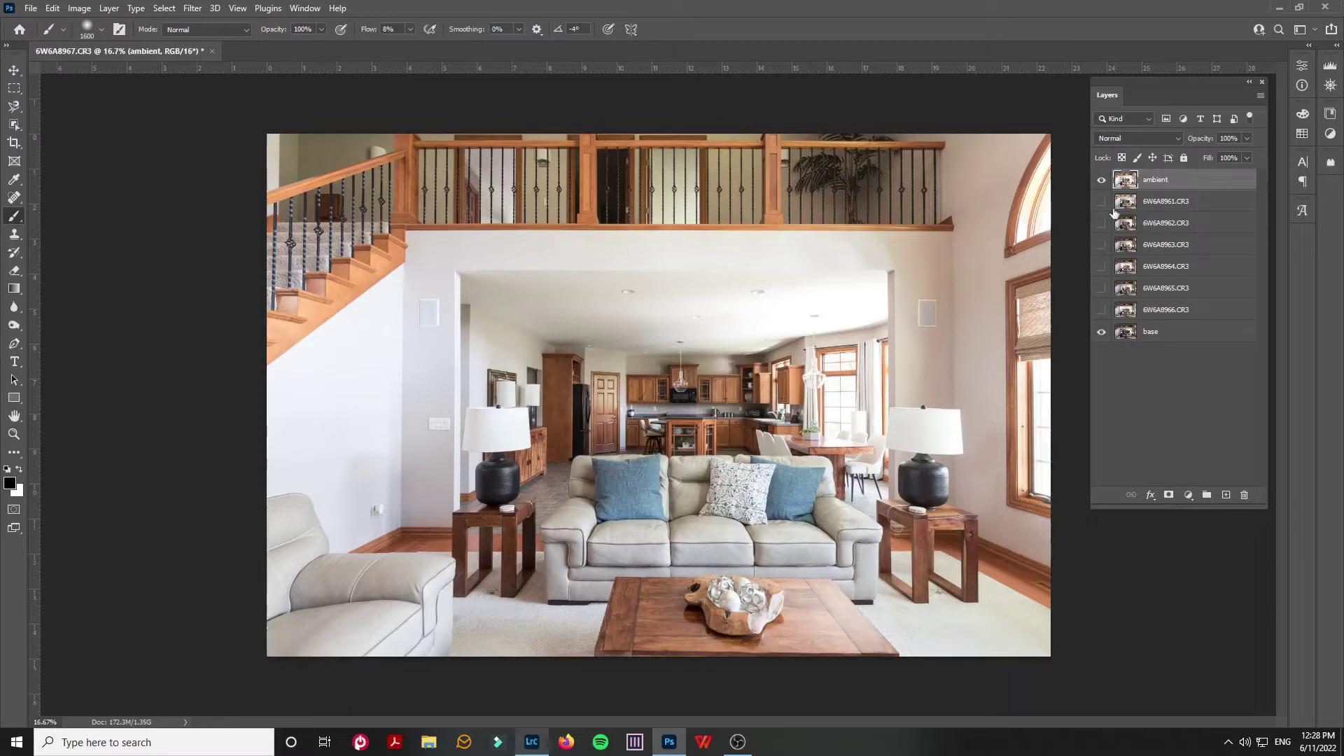
Step: Hide ambient and show flash exposures 6W6A8961 through 6W6A8966 to compare them
{"action": "left_click", "coordinate": [1101, 181]}
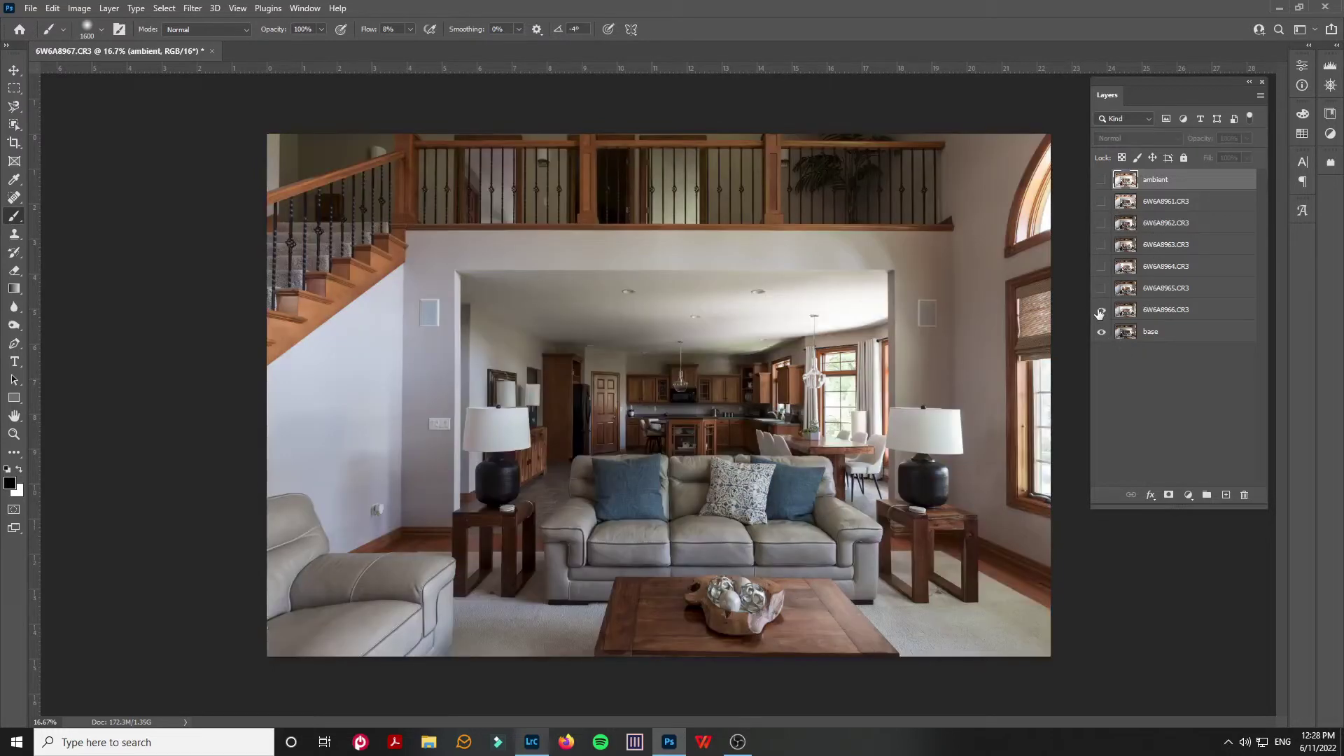
{"action": "left_click", "coordinate": [1101, 310]}
{"action": "left_click", "coordinate": [1100, 288]}
{"action": "left_click", "coordinate": [1101, 267]}
{"action": "left_click", "coordinate": [1101, 245]}
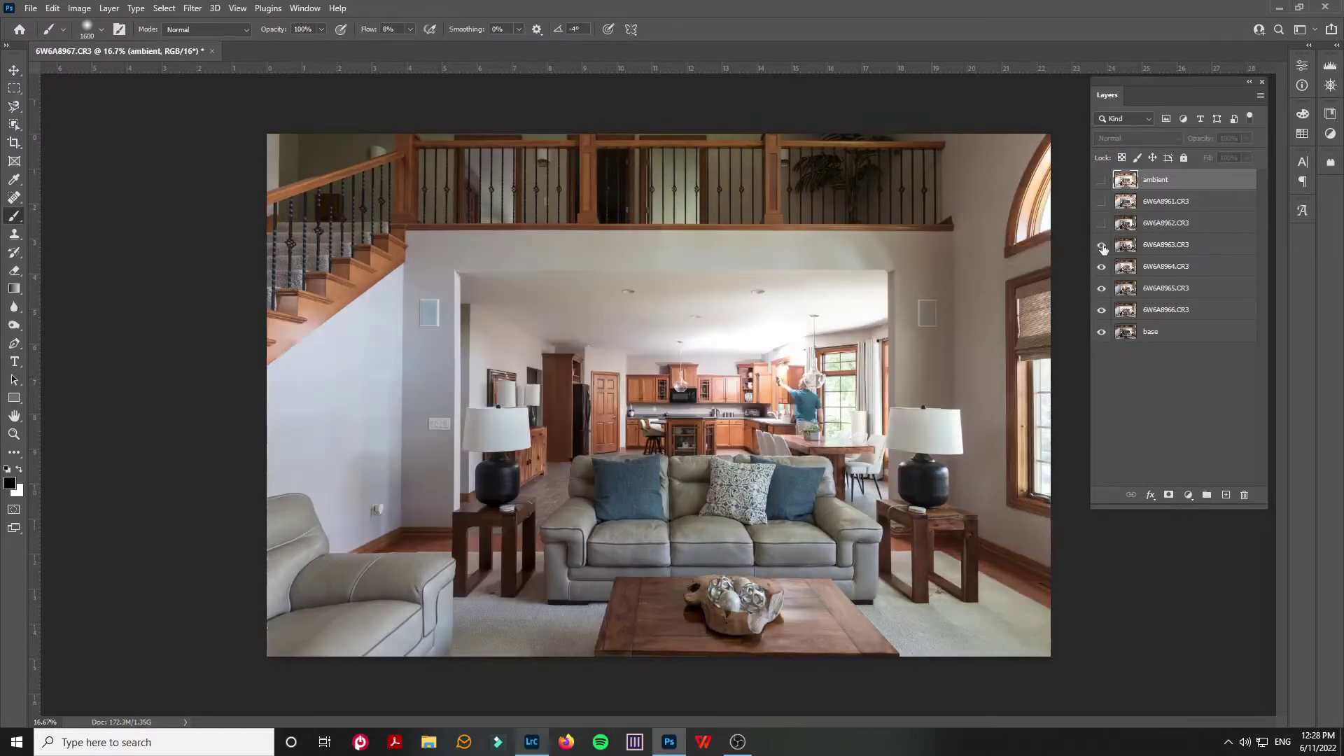
{"action": "left_click", "coordinate": [1104, 223]}
{"action": "left_click", "coordinate": [1102, 202]}
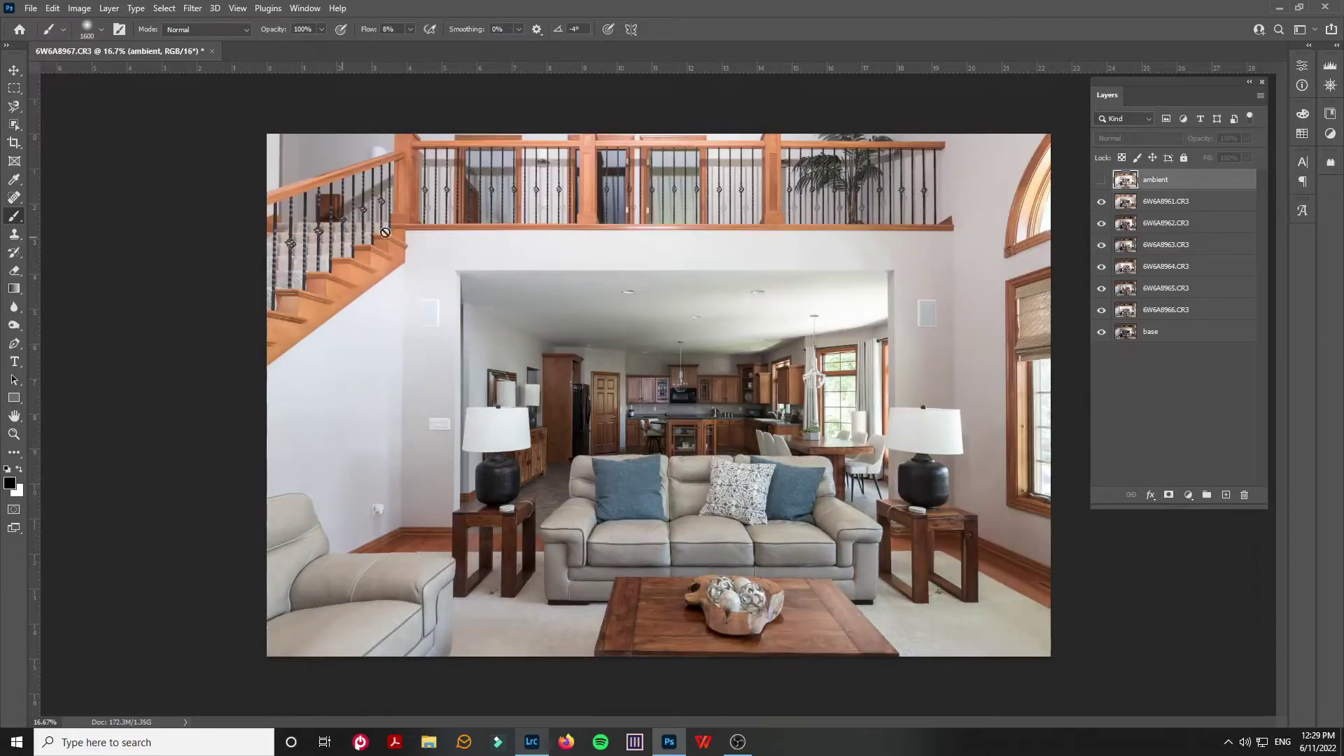
Step: Leave only 6W6A8966.CR3 visible over base and select that layer
{"action": "left_click", "coordinate": [1100, 309]}
{"action": "left_click", "coordinate": [1101, 310]}
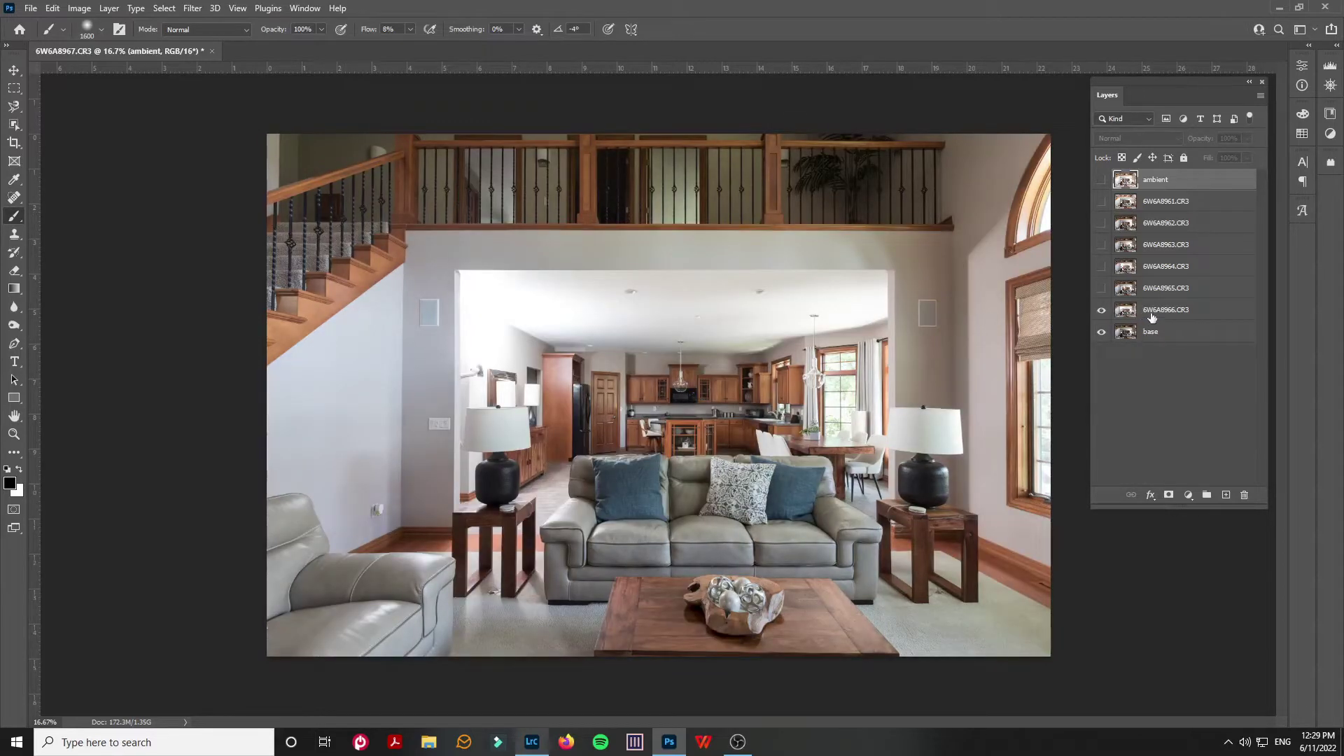
{"action": "left_click", "coordinate": [1154, 315]}
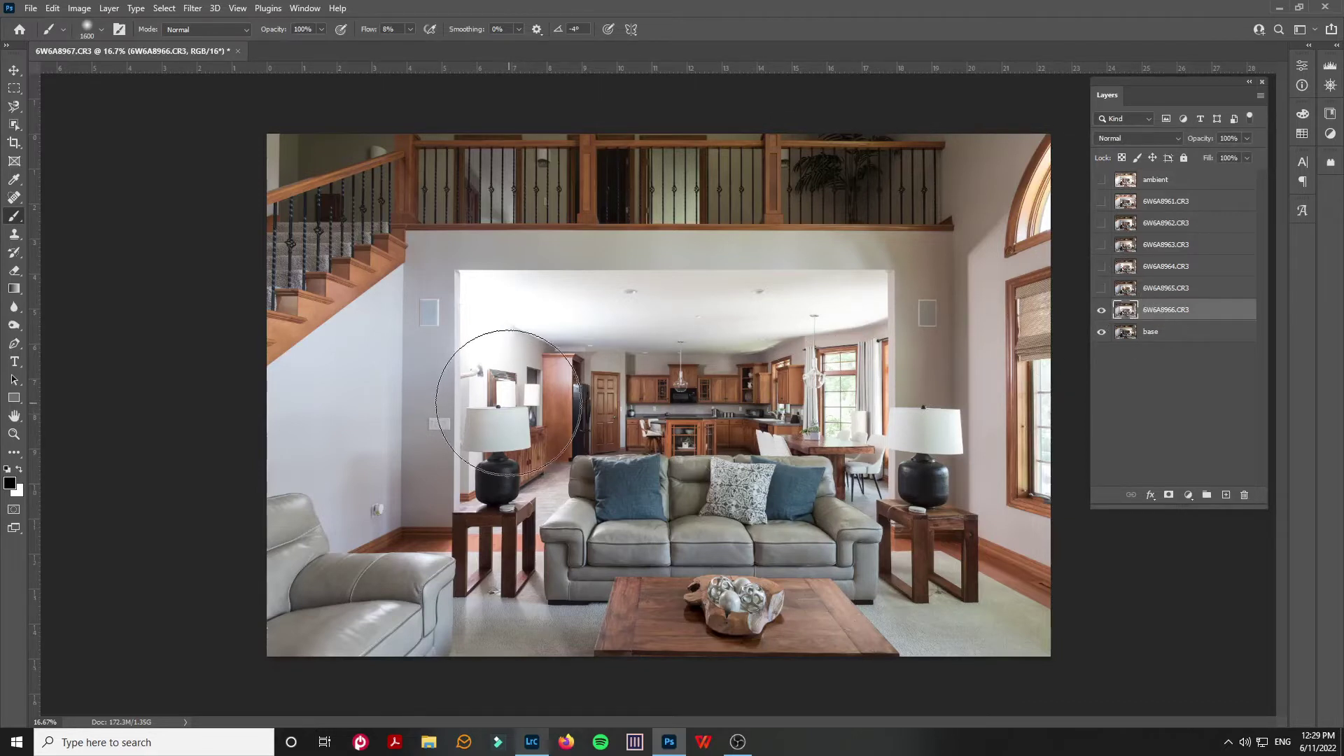
Step: Give 6W6A8966.CR3 a Lighten mask via F2 and brush black around the doorway's left wall
{"action": "key", "text": "F2"}
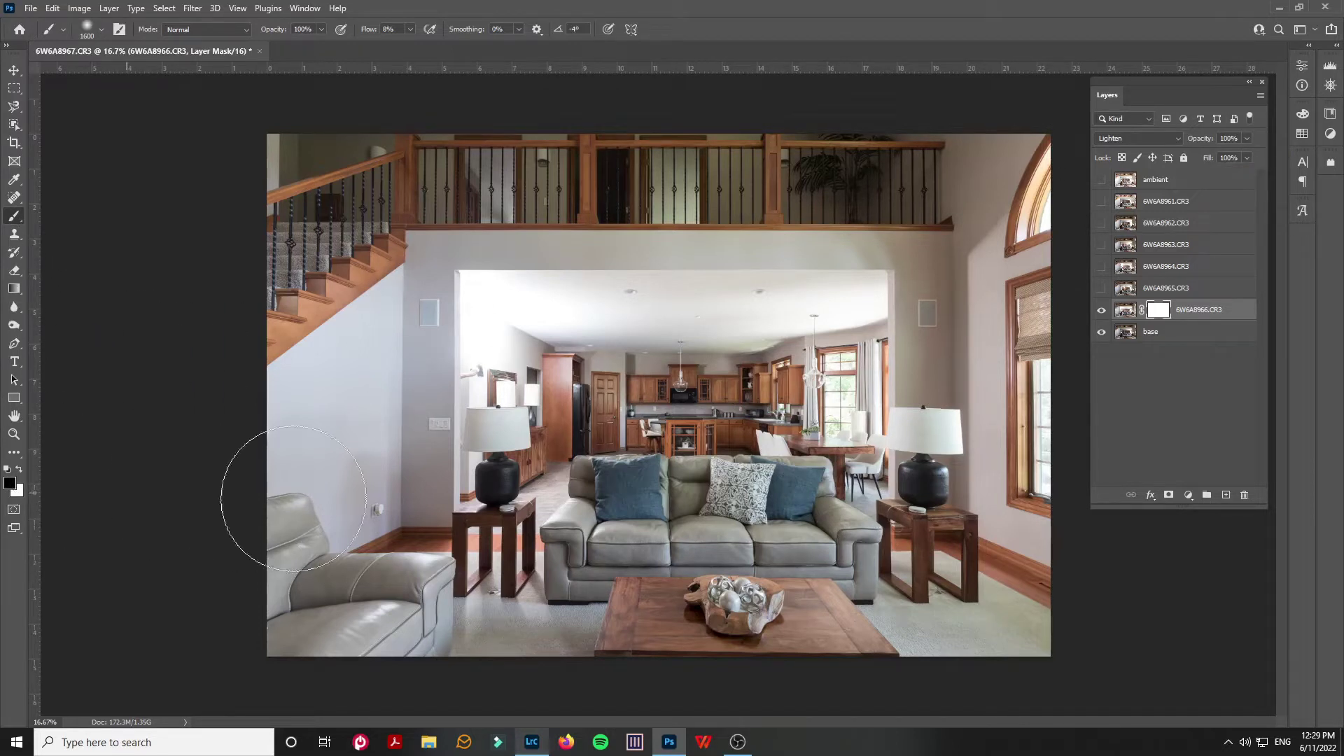
{"action": "mouse_move", "coordinate": [483, 343]}
{"action": "left_mouse_down"}
{"action": "mouse_move", "coordinate": [491, 412]}
{"action": "mouse_move", "coordinate": [480, 324]}
{"action": "mouse_move", "coordinate": [475, 410]}
{"action": "mouse_move", "coordinate": [478, 354]}
{"action": "mouse_move", "coordinate": [505, 402]}
{"action": "left_mouse_up"}
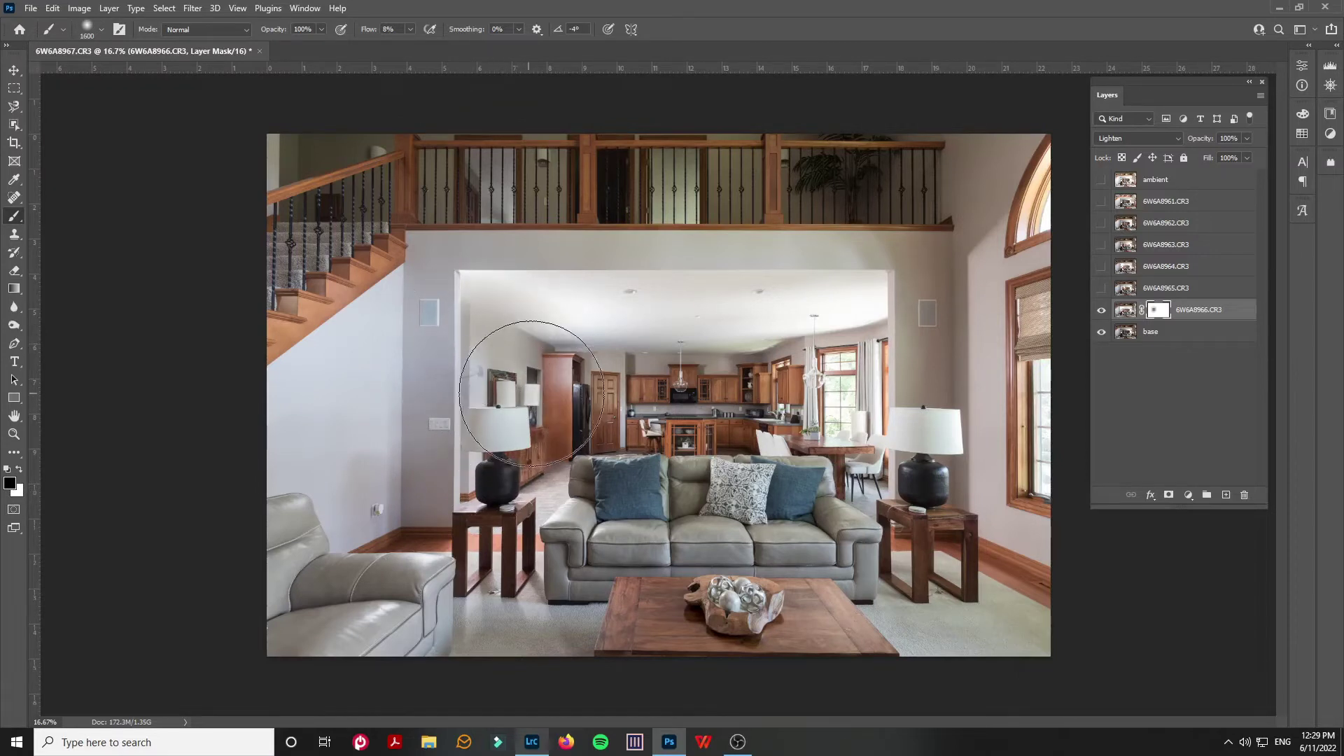
{"action": "key", "text": "bracketleft"}
{"action": "key", "text": "bracketleft"}
{"action": "key", "text": "bracketleft"}
{"action": "key", "text": "bracketleft"}
{"action": "key", "text": "bracketleft"}
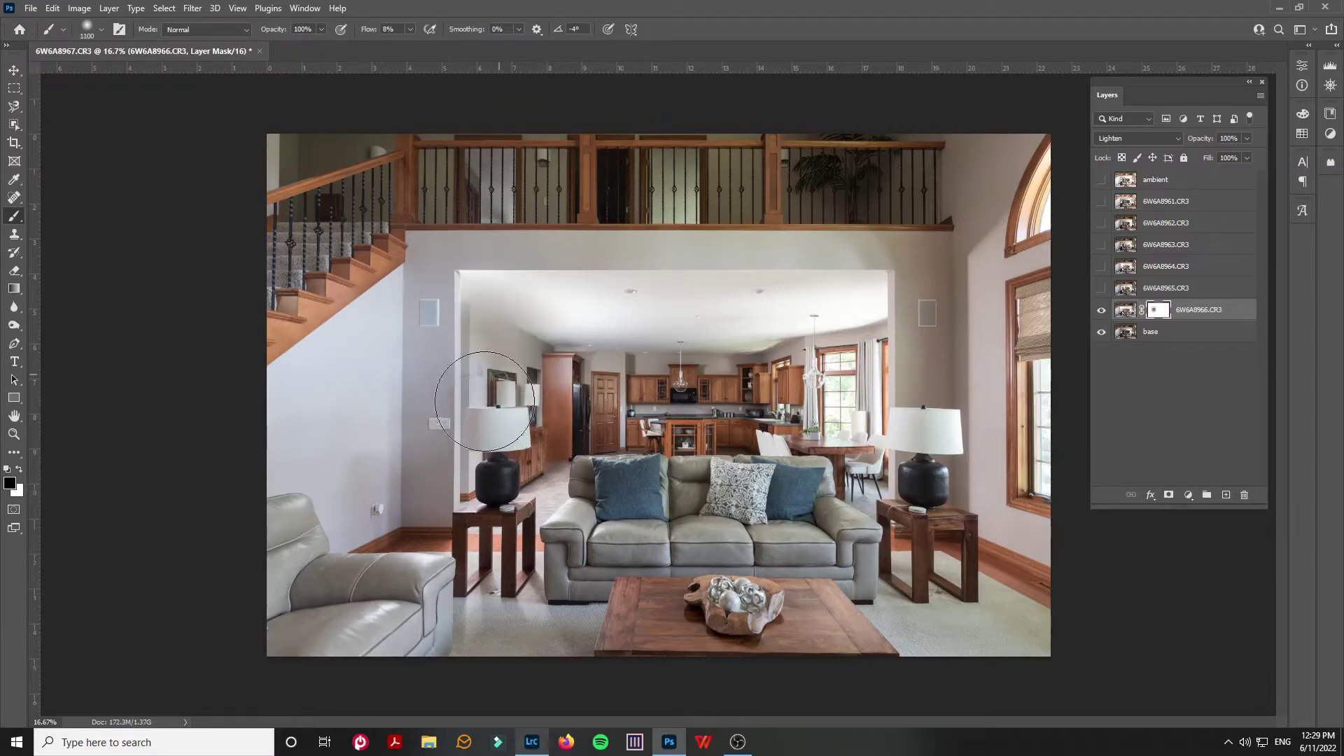
{"action": "mouse_move", "coordinate": [467, 382]}
{"action": "left_mouse_down"}
{"action": "mouse_move", "coordinate": [476, 312]}
{"action": "mouse_move", "coordinate": [514, 308]}
{"action": "mouse_move", "coordinate": [539, 378]}
{"action": "mouse_move", "coordinate": [486, 468]}
{"action": "left_mouse_up"}
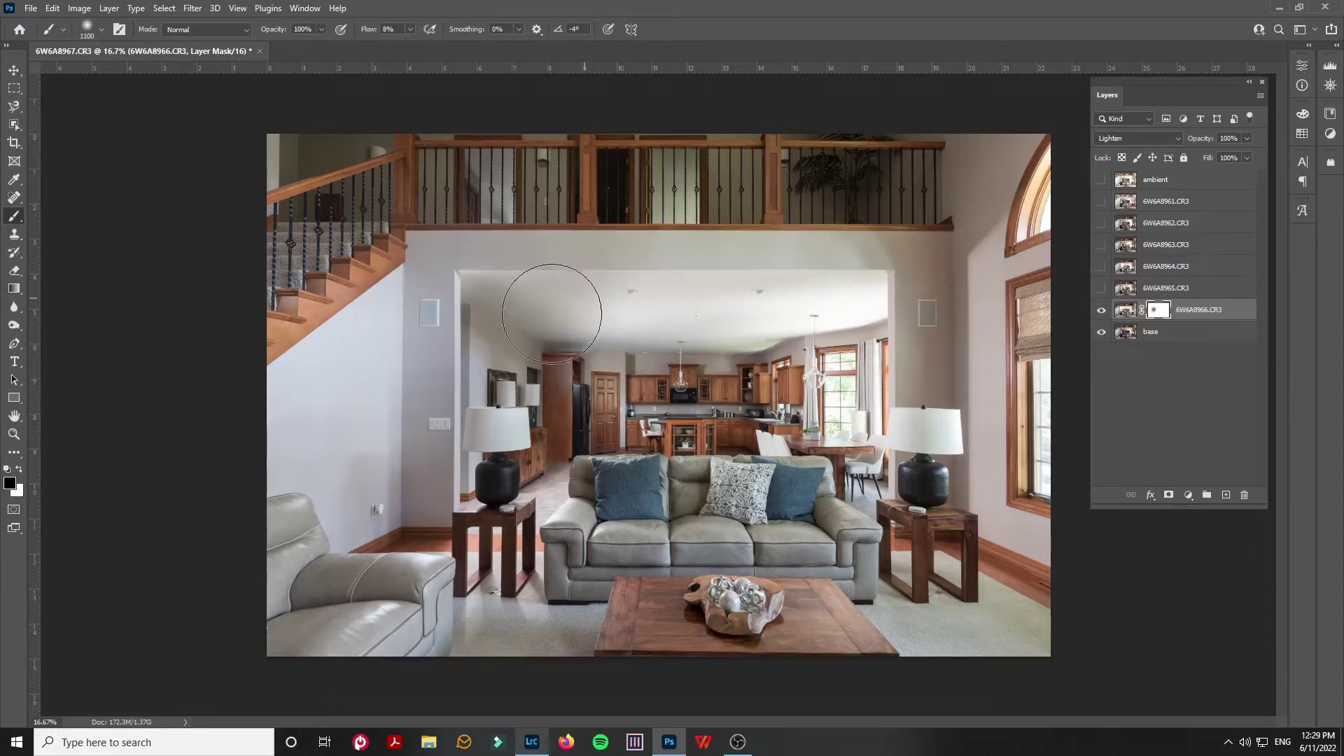
{"action": "left_click_drag", "start_coordinate": [553, 371], "coordinate": [588, 402]}
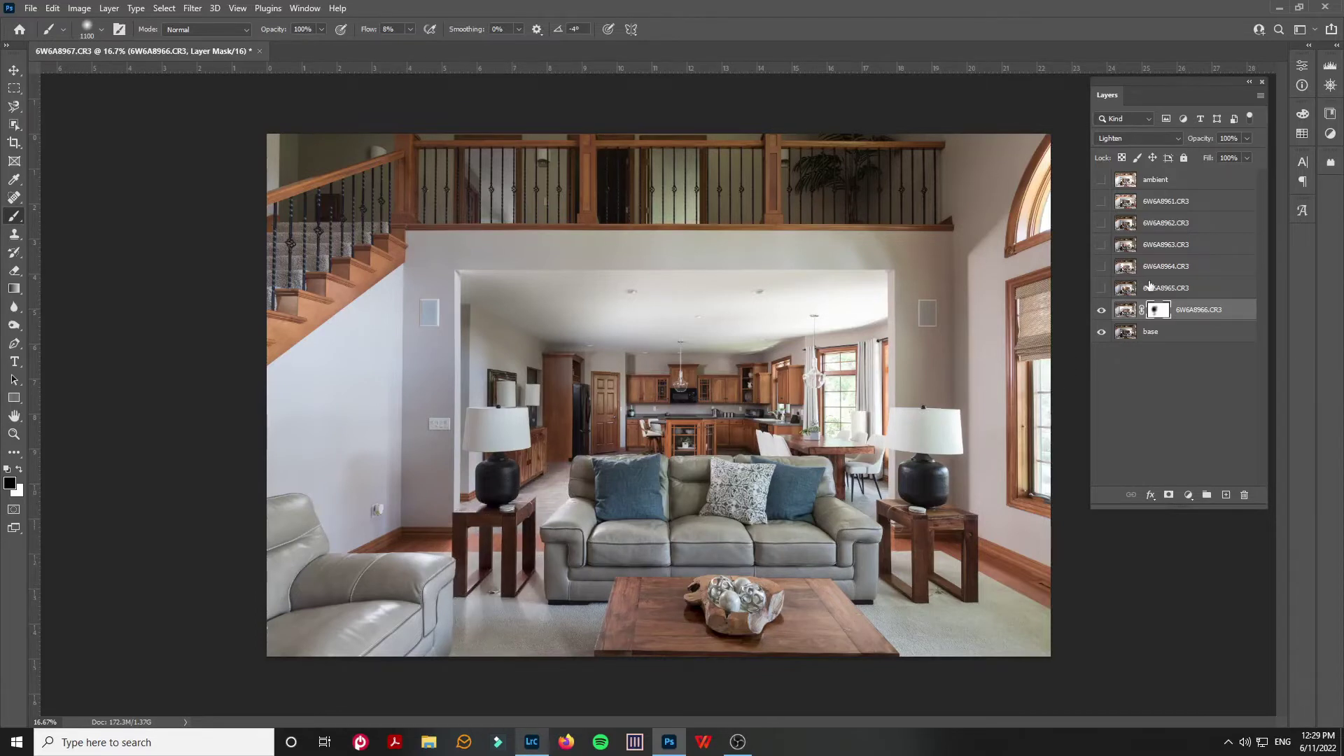
Step: Show 6W6A8965.CR3, apply the mask-and-Lighten action, and mask out the man by the fridge
{"action": "left_click", "coordinate": [1112, 287]}
{"action": "left_click", "coordinate": [1100, 289]}
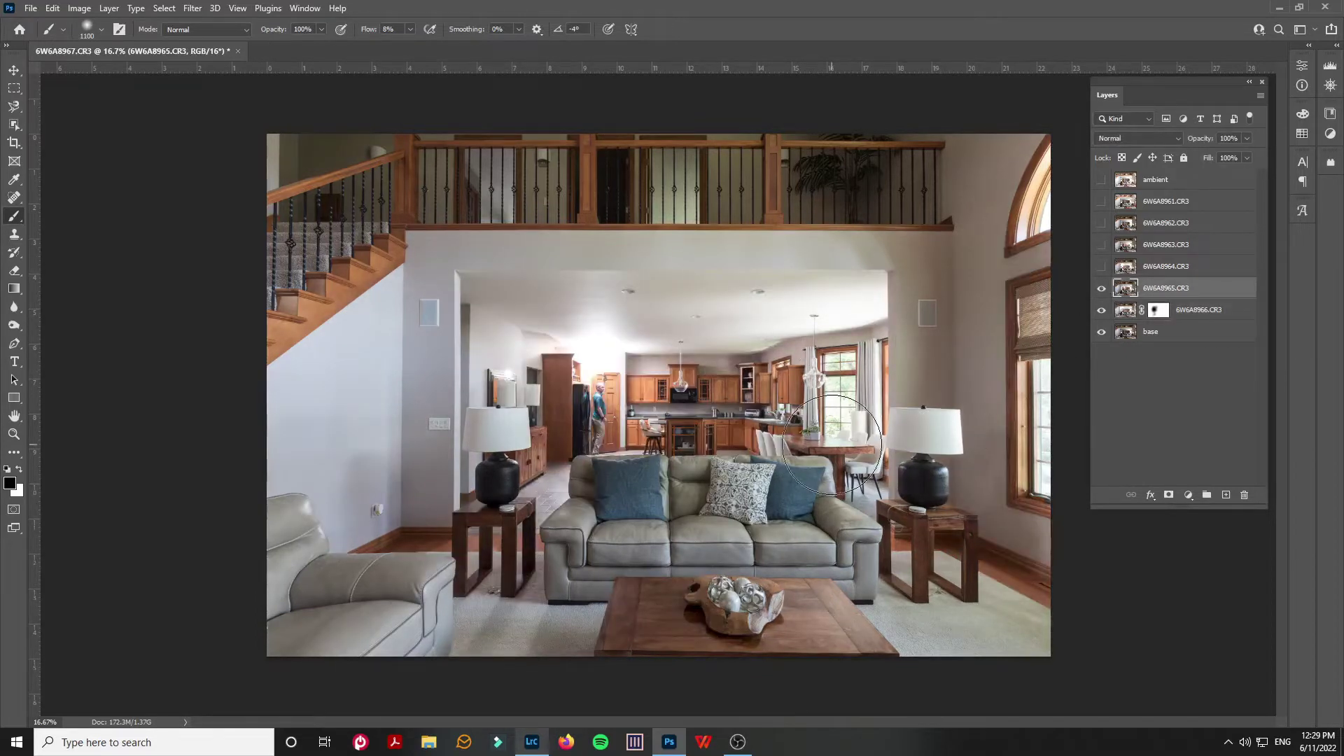
{"action": "scroll", "coordinate": [626, 430], "scroll_direction": "up", "scroll_amount": 1}
{"action": "scroll", "coordinate": [626, 430], "scroll_direction": "up", "scroll_amount": 1}
{"action": "scroll", "coordinate": [626, 430], "scroll_direction": "down", "scroll_amount": 2}
{"action": "key", "text": "shift+alt+g"}
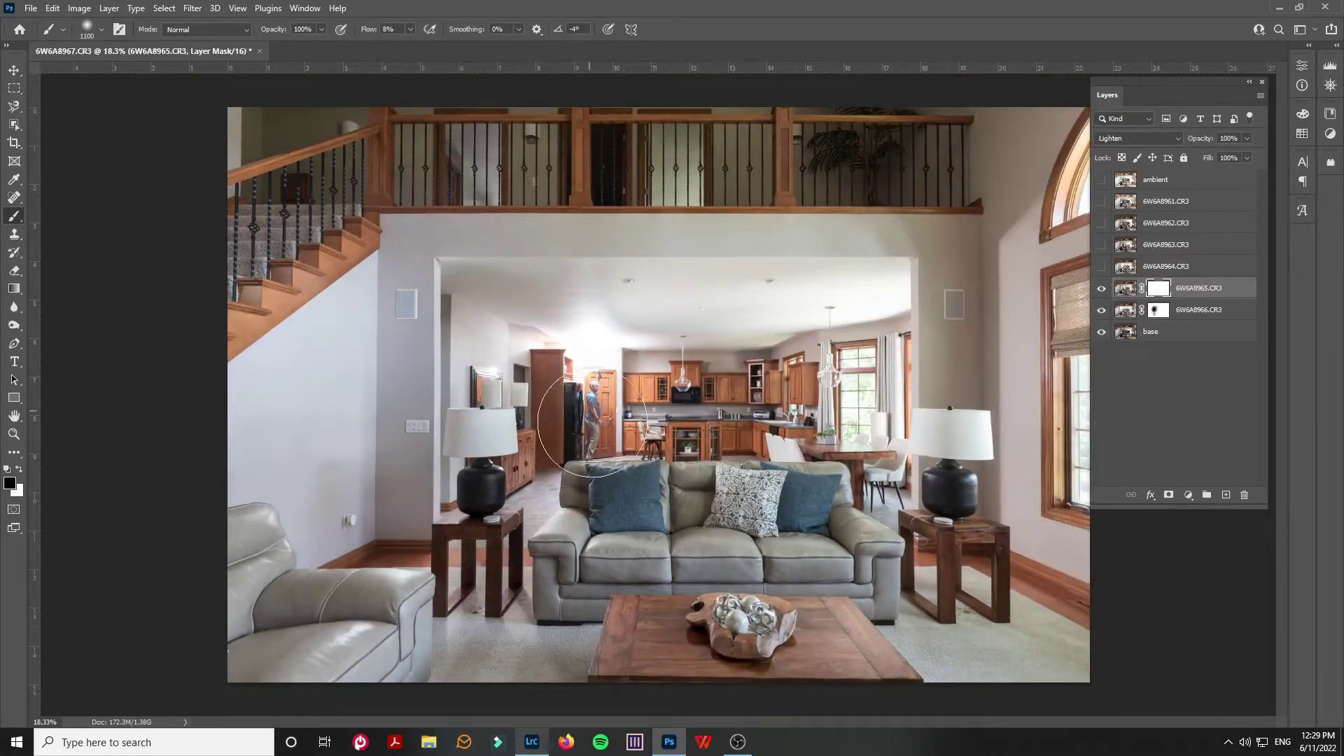
{"action": "mouse_move", "coordinate": [588, 398]}
{"action": "left_mouse_down"}
{"action": "mouse_move", "coordinate": [592, 299]}
{"action": "mouse_move", "coordinate": [591, 374]}
{"action": "mouse_move", "coordinate": [608, 350]}
{"action": "mouse_move", "coordinate": [531, 314]}
{"action": "mouse_move", "coordinate": [502, 339]}
{"action": "mouse_move", "coordinate": [582, 329]}
{"action": "mouse_move", "coordinate": [572, 433]}
{"action": "mouse_move", "coordinate": [602, 462]}
{"action": "mouse_move", "coordinate": [615, 433]}
{"action": "mouse_move", "coordinate": [596, 405]}
{"action": "mouse_move", "coordinate": [556, 477]}
{"action": "mouse_move", "coordinate": [498, 376]}
{"action": "mouse_move", "coordinate": [595, 376]}
{"action": "mouse_move", "coordinate": [564, 383]}
{"action": "mouse_move", "coordinate": [562, 411]}
{"action": "mouse_move", "coordinate": [786, 386]}
{"action": "mouse_move", "coordinate": [778, 372]}
{"action": "mouse_move", "coordinate": [740, 390]}
{"action": "mouse_move", "coordinate": [788, 389]}
{"action": "mouse_move", "coordinate": [641, 413]}
{"action": "mouse_move", "coordinate": [681, 403]}
{"action": "mouse_move", "coordinate": [785, 388]}
{"action": "mouse_move", "coordinate": [572, 431]}
{"action": "mouse_move", "coordinate": [555, 450]}
{"action": "mouse_move", "coordinate": [588, 436]}
{"action": "mouse_move", "coordinate": [600, 331]}
{"action": "mouse_move", "coordinate": [581, 284]}
{"action": "mouse_move", "coordinate": [547, 285]}
{"action": "mouse_move", "coordinate": [521, 336]}
{"action": "mouse_move", "coordinate": [504, 337]}
{"action": "mouse_move", "coordinate": [495, 382]}
{"action": "mouse_move", "coordinate": [526, 442]}
{"action": "mouse_move", "coordinate": [527, 482]}
{"action": "mouse_move", "coordinate": [546, 489]}
{"action": "mouse_move", "coordinate": [580, 384]}
{"action": "mouse_move", "coordinate": [597, 390]}
{"action": "mouse_move", "coordinate": [597, 348]}
{"action": "mouse_move", "coordinate": [557, 299]}
{"action": "mouse_move", "coordinate": [561, 366]}
{"action": "mouse_move", "coordinate": [638, 414]}
{"action": "mouse_move", "coordinate": [605, 393]}
{"action": "left_mouse_up"}
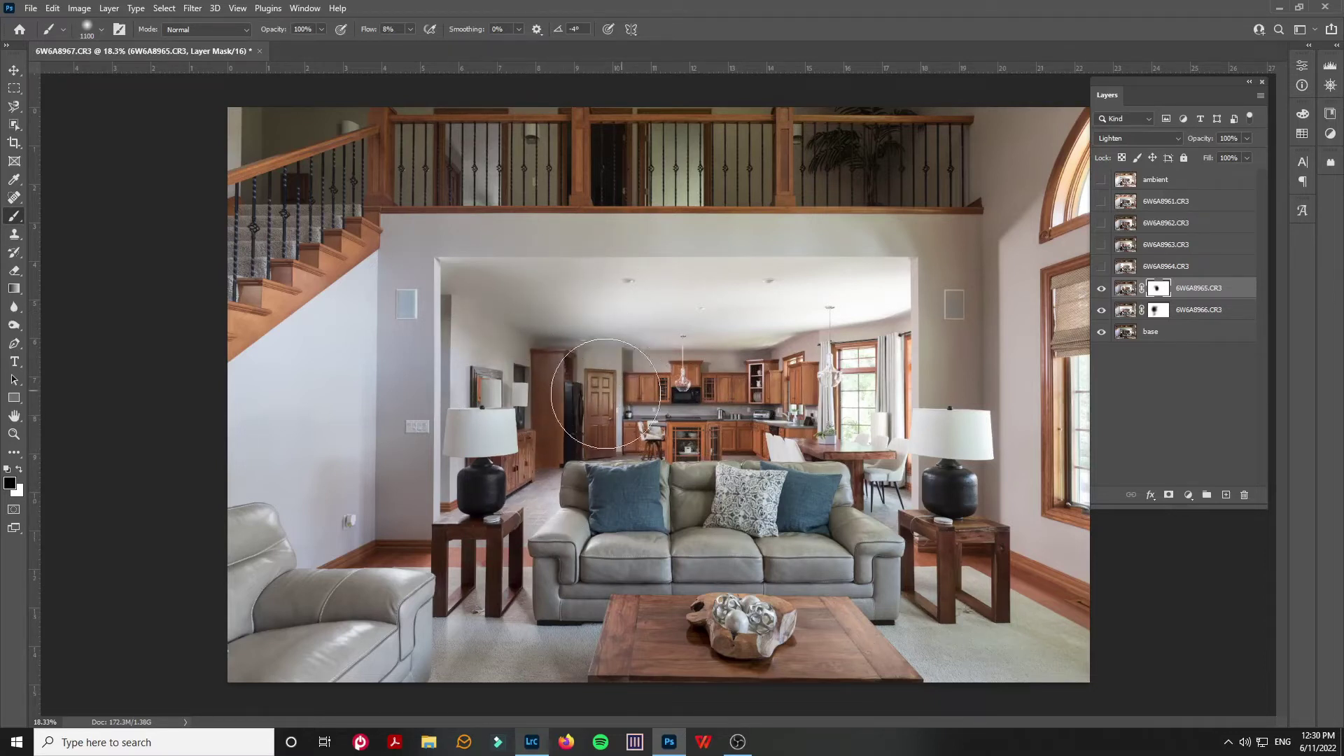
Step: Compare 6W6A8964.CR3 on and off, then delete it as unneeded
{"action": "left_click", "coordinate": [1166, 269]}
{"action": "left_click", "coordinate": [1100, 267]}
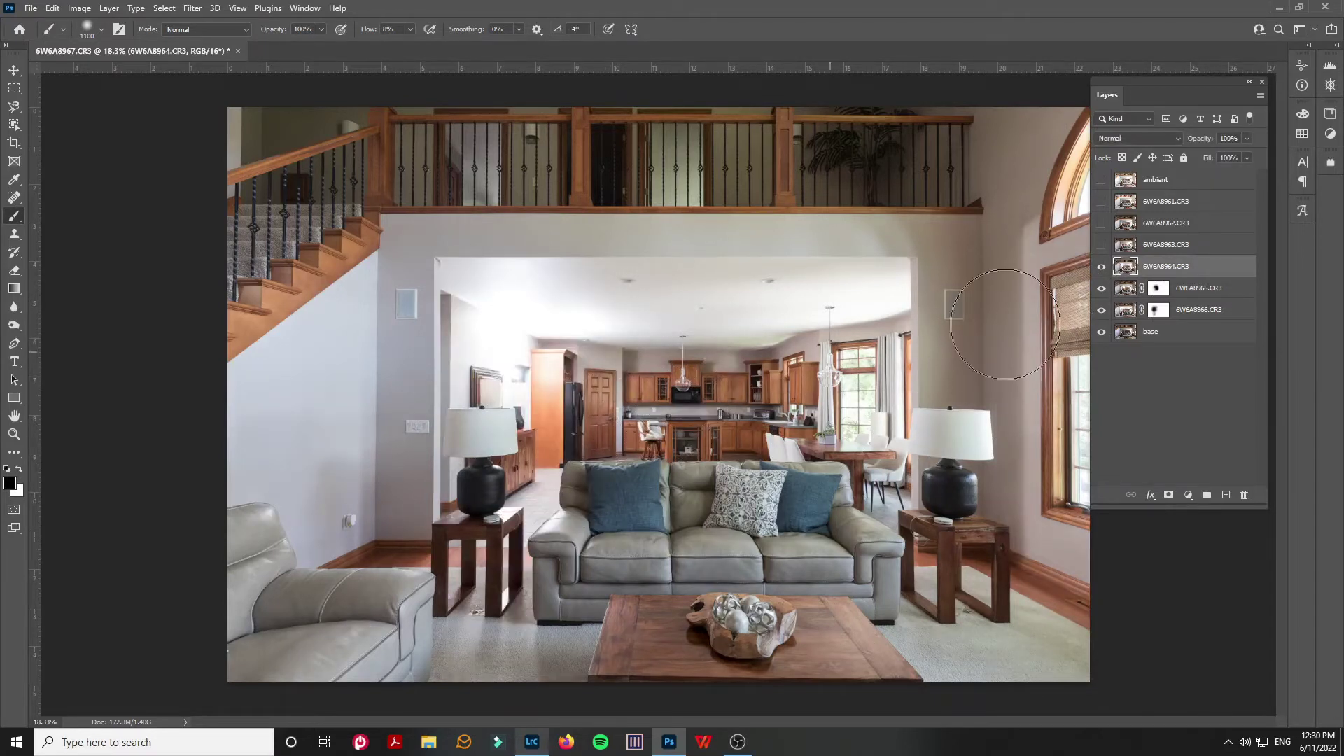
{"action": "left_click", "coordinate": [1101, 267]}
{"action": "left_click", "coordinate": [1101, 268]}
{"action": "left_click", "coordinate": [1101, 267]}
{"action": "left_click", "coordinate": [1100, 268]}
{"action": "left_click", "coordinate": [1101, 267]}
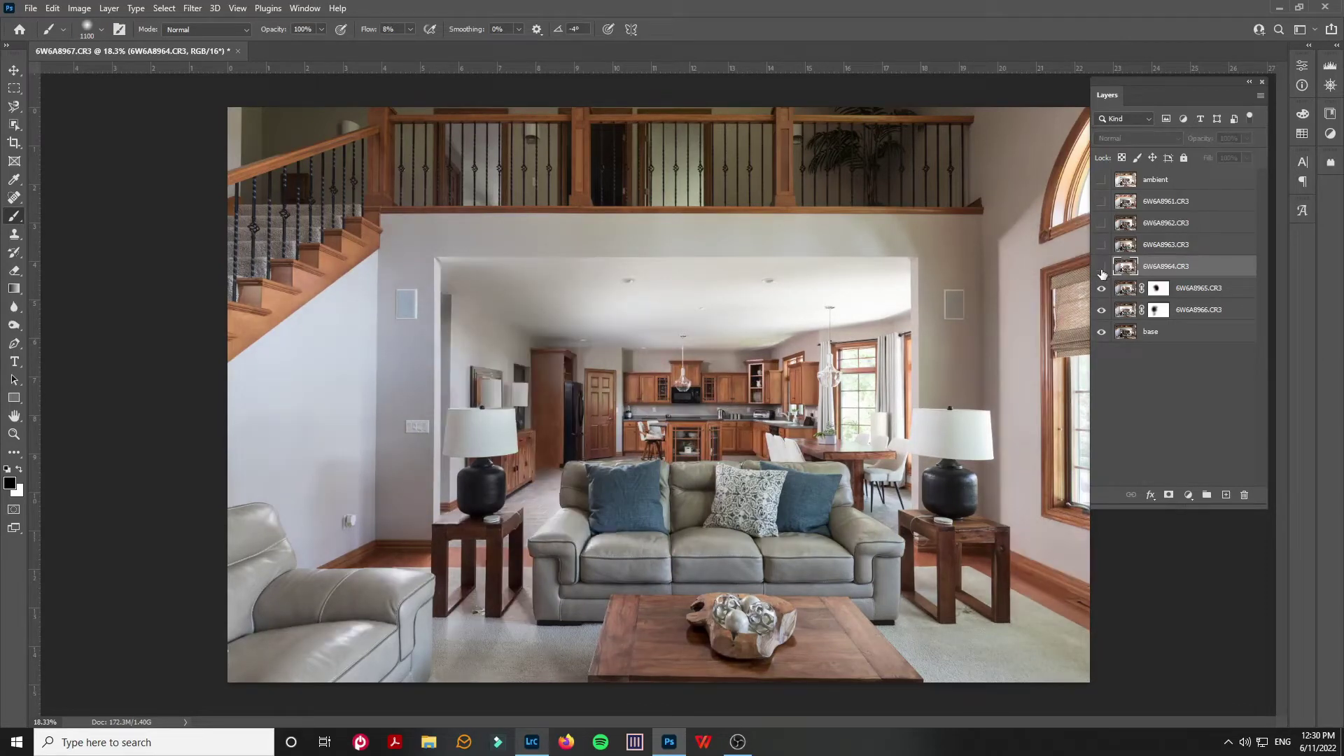
{"action": "left_click", "coordinate": [1101, 267]}
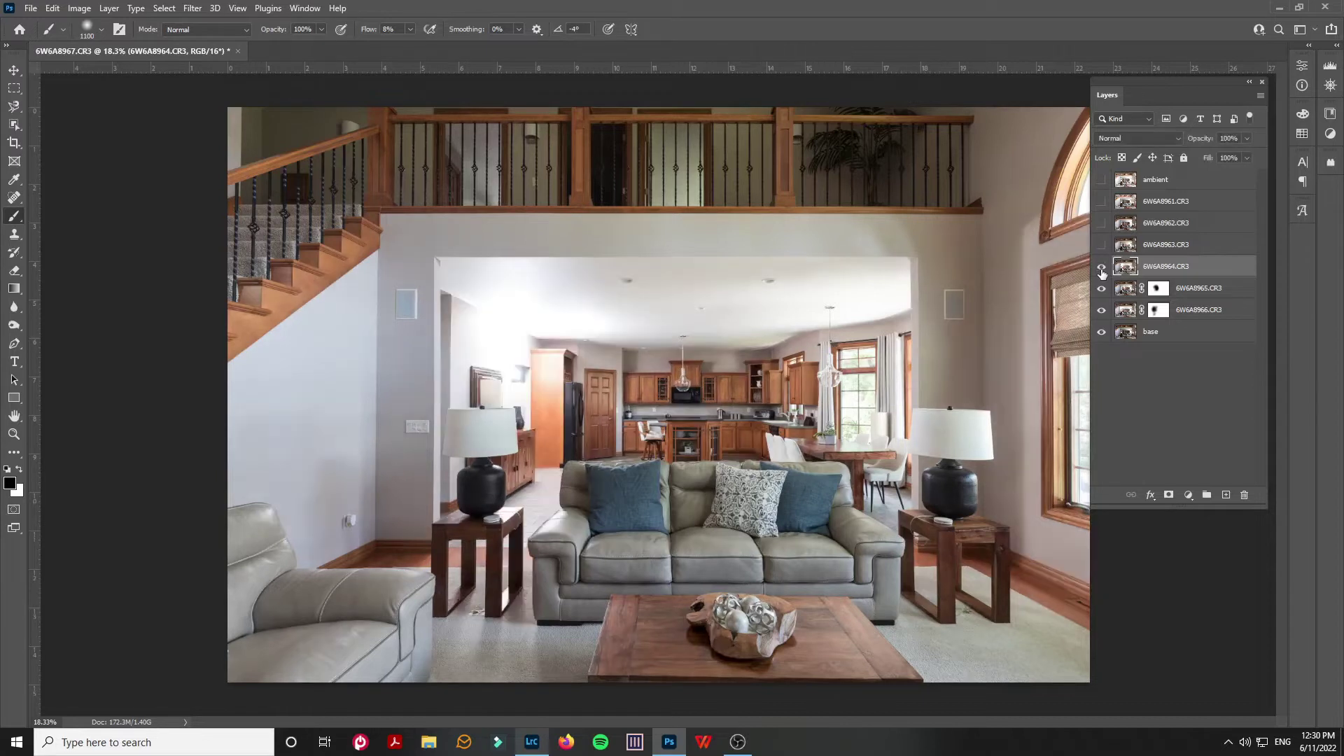
{"action": "left_click", "coordinate": [1101, 268]}
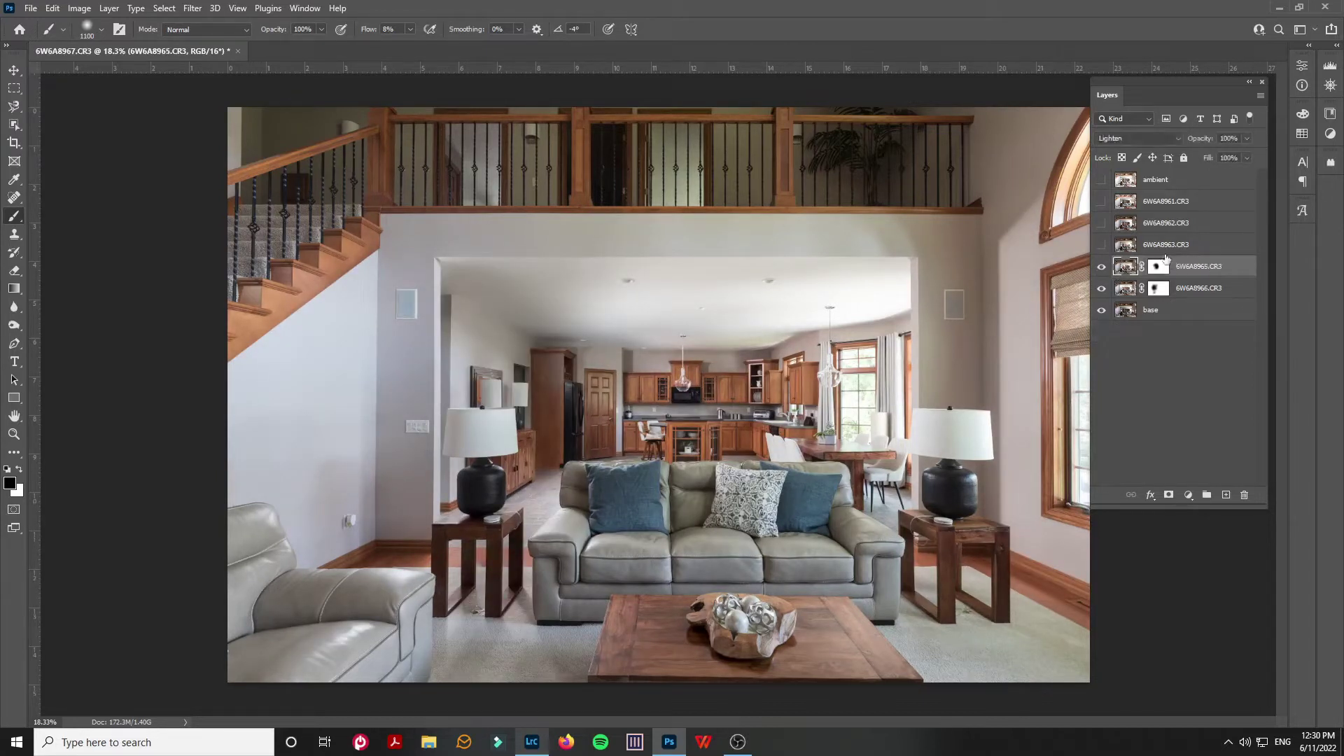
{"action": "key", "text": "Delete"}
Step: Show 6W6A8963.CR3 and brush its mask over the kitchen window, removing the person there
{"action": "left_click", "coordinate": [1101, 244]}
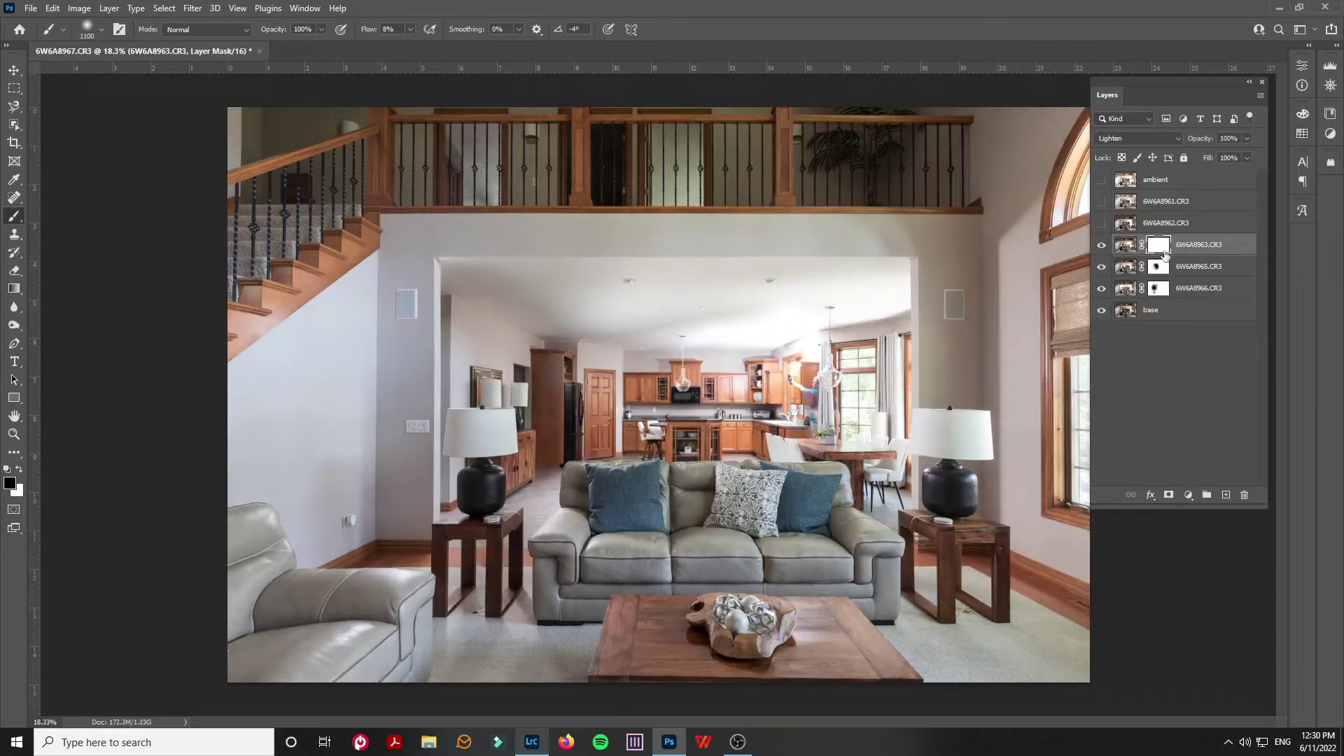
{"action": "left_click_drag", "start_coordinate": [816, 327], "coordinate": [820, 386]}
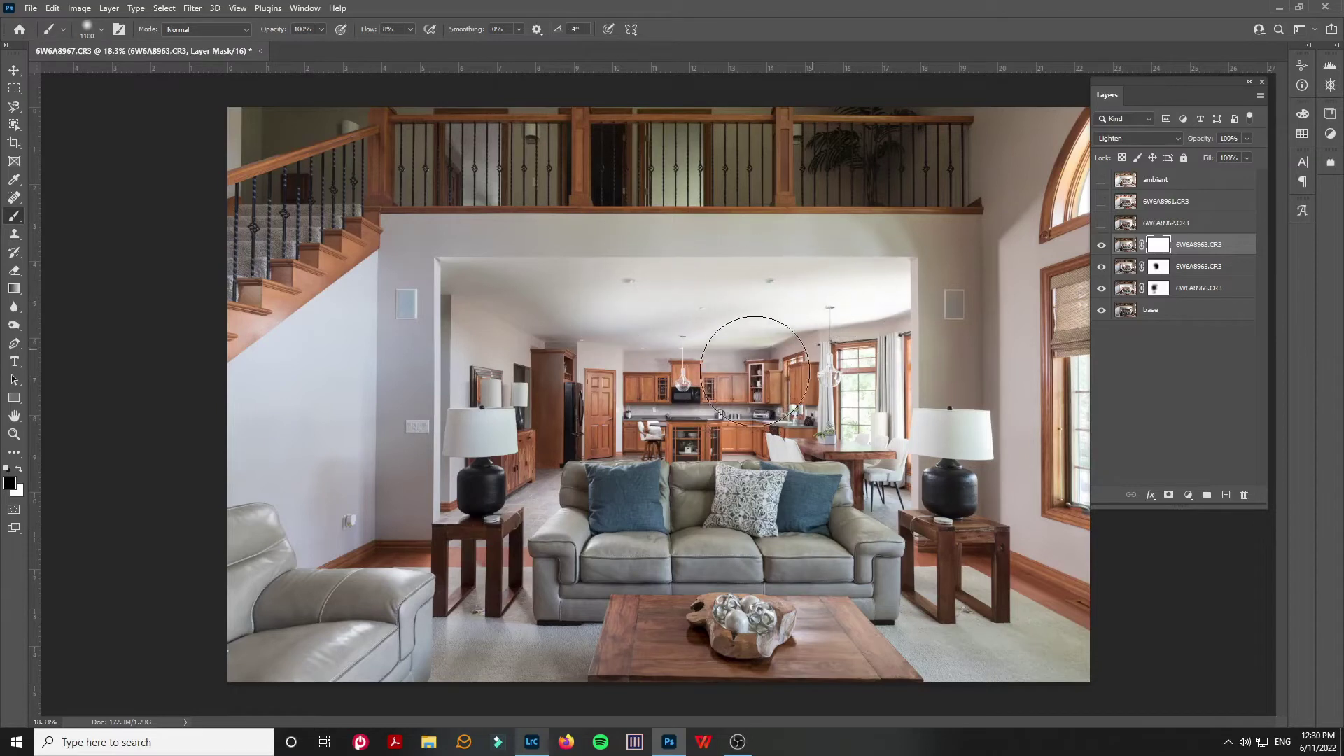
{"action": "mouse_move", "coordinate": [748, 375]}
{"action": "left_mouse_down"}
{"action": "mouse_move", "coordinate": [793, 387]}
{"action": "mouse_move", "coordinate": [791, 449]}
{"action": "mouse_move", "coordinate": [836, 424]}
{"action": "mouse_move", "coordinate": [881, 431]}
{"action": "mouse_move", "coordinate": [853, 413]}
{"action": "left_mouse_up"}
{"action": "left_click", "coordinate": [1101, 245]}
{"action": "left_click", "coordinate": [1101, 245]}
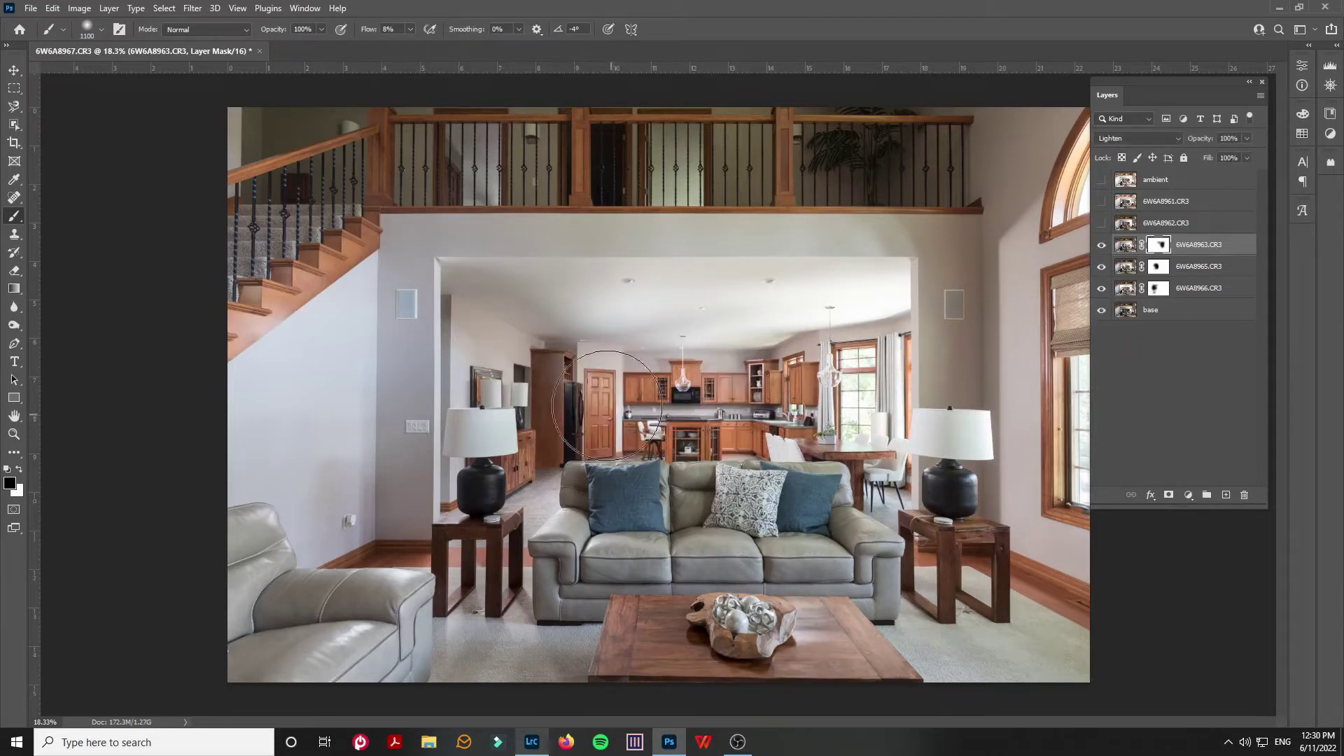
{"action": "left_click", "coordinate": [1101, 245]}
{"action": "left_click", "coordinate": [1102, 245]}
{"action": "left_click", "coordinate": [1100, 249]}
Step: Turn on 6W6A8963.CR3 and 6W6A8962.CR3, and target 6W6A8962.CR3's layer mask
{"action": "left_click", "coordinate": [1100, 244]}
{"action": "left_click", "coordinate": [1101, 223]}
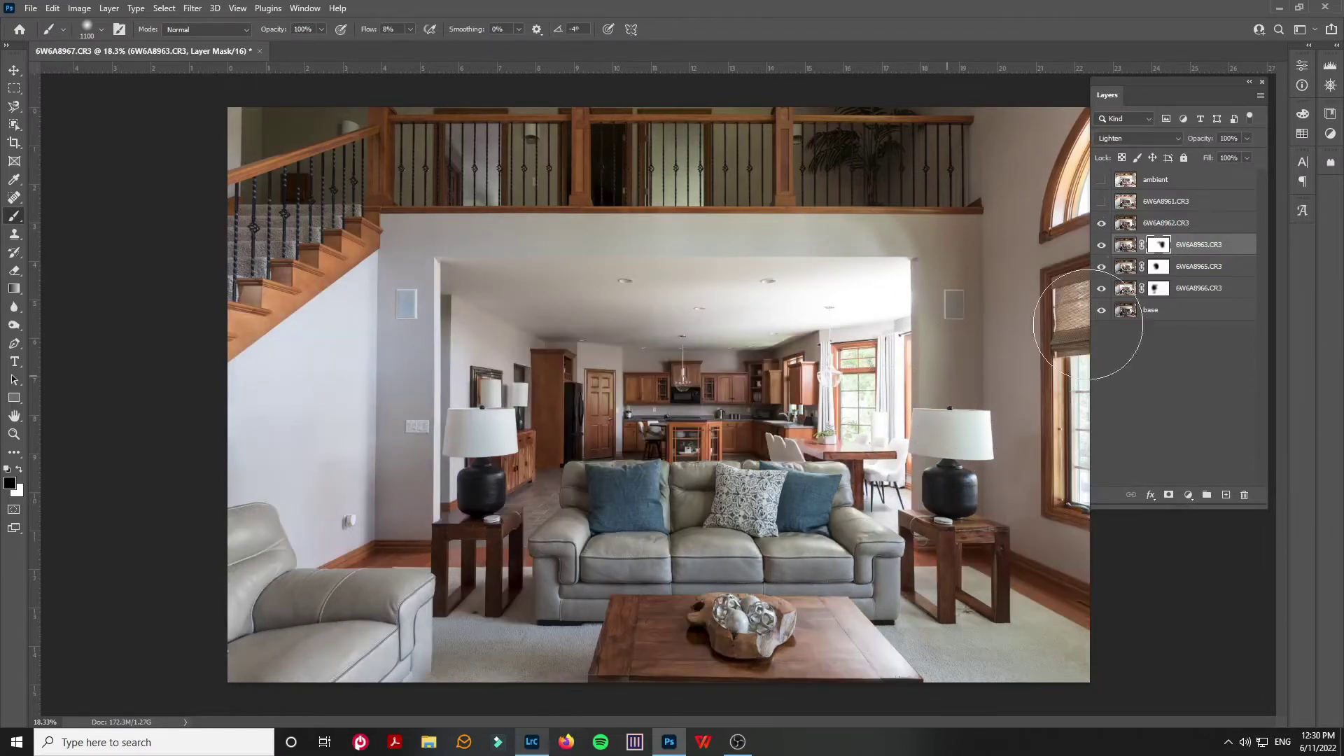
{"action": "left_click", "coordinate": [1176, 224]}
{"action": "left_click", "coordinate": [1158, 223]}
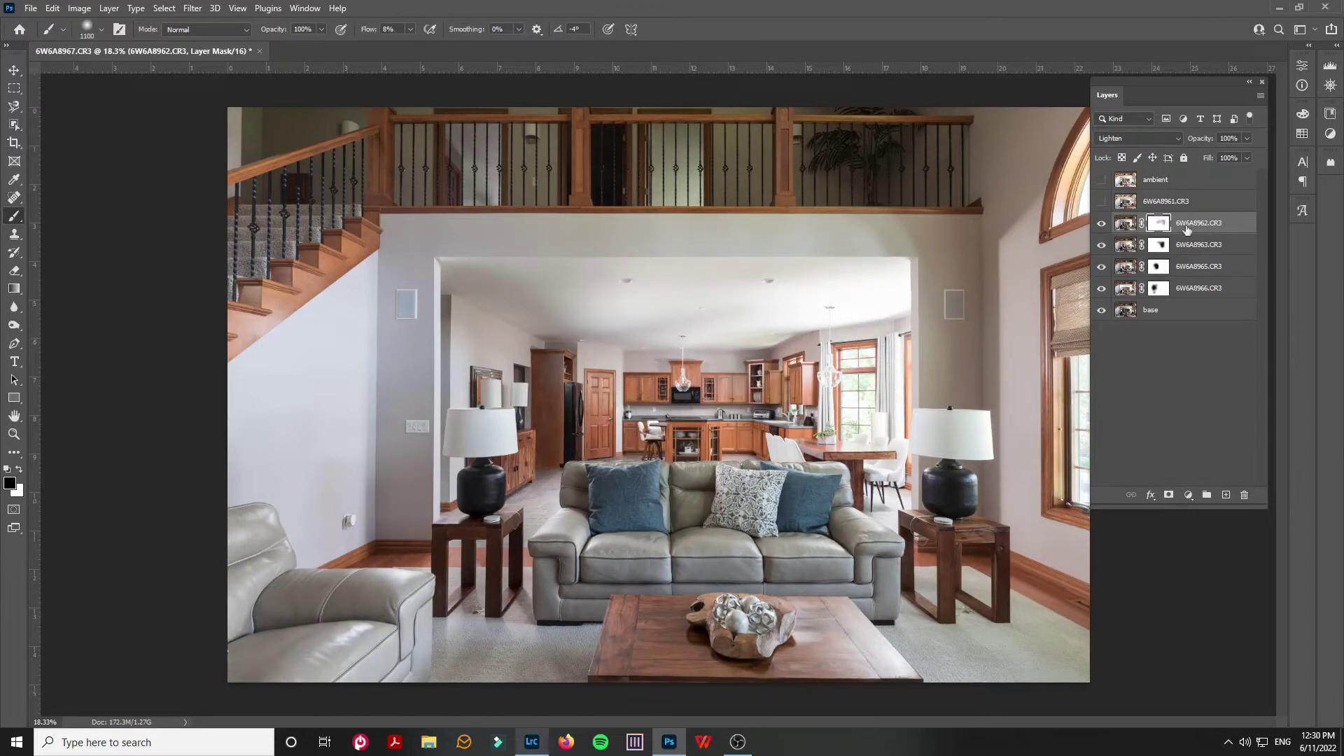
Step: Show and select 6W6A8961.CR3, then apply the F2 mask-and-Lighten action
{"action": "left_click", "coordinate": [1158, 203]}
{"action": "left_click", "coordinate": [1101, 202]}
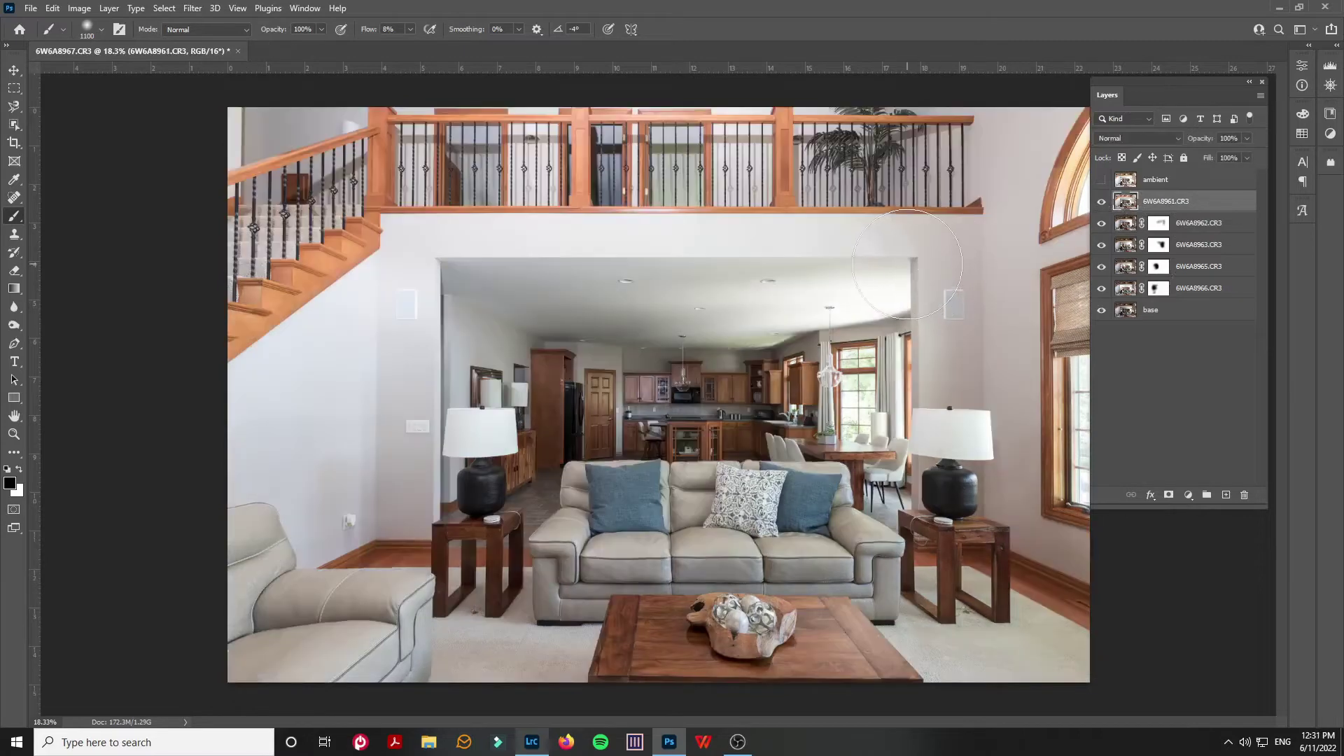
{"action": "key", "text": "F2"}
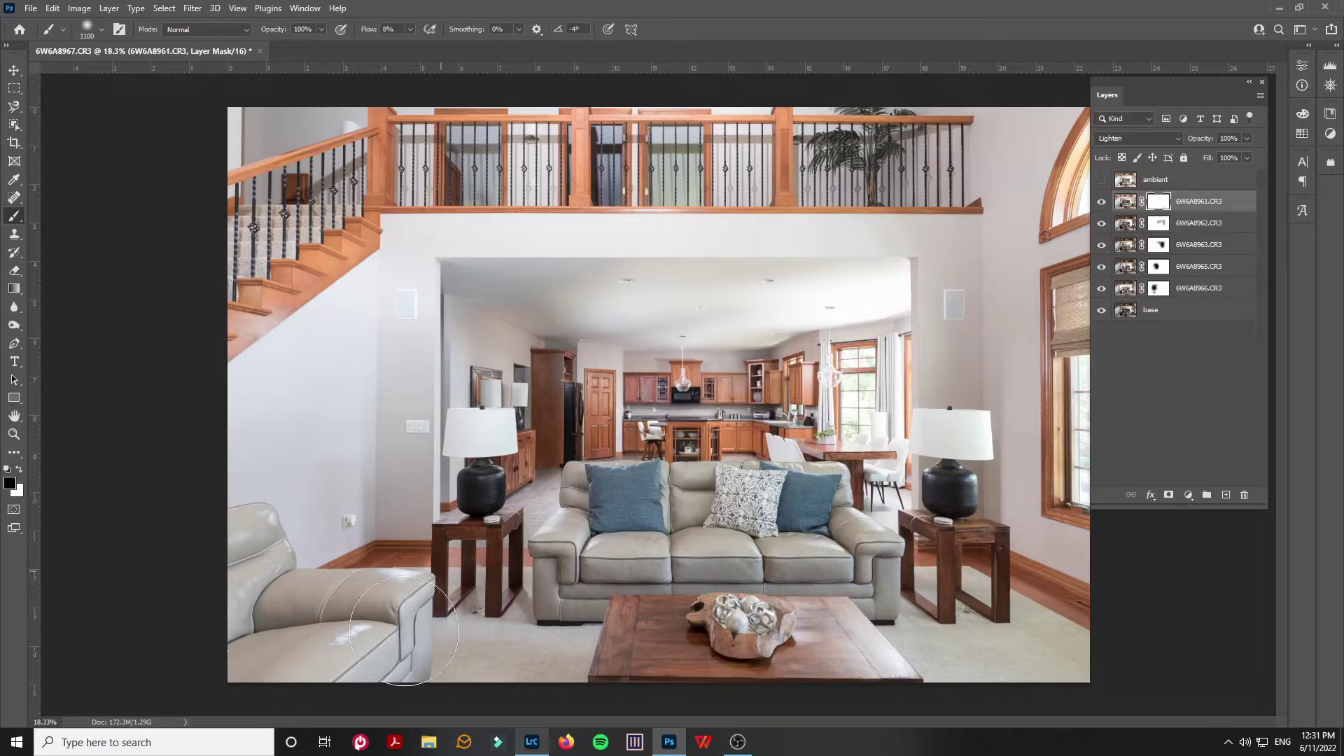
Step: Show the ambient layer and hide it behind a black mask, dismissing the warning
{"action": "left_click", "coordinate": [1159, 181]}
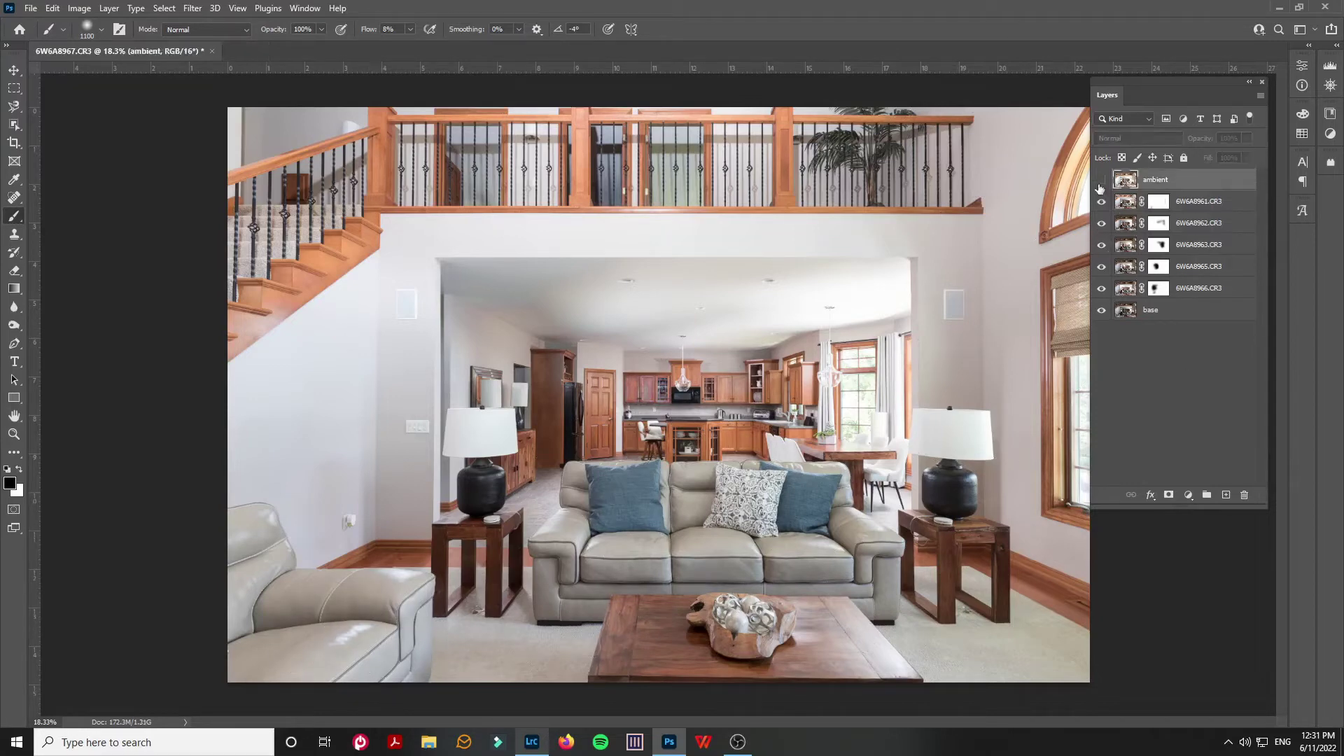
{"action": "left_click", "coordinate": [1101, 180]}
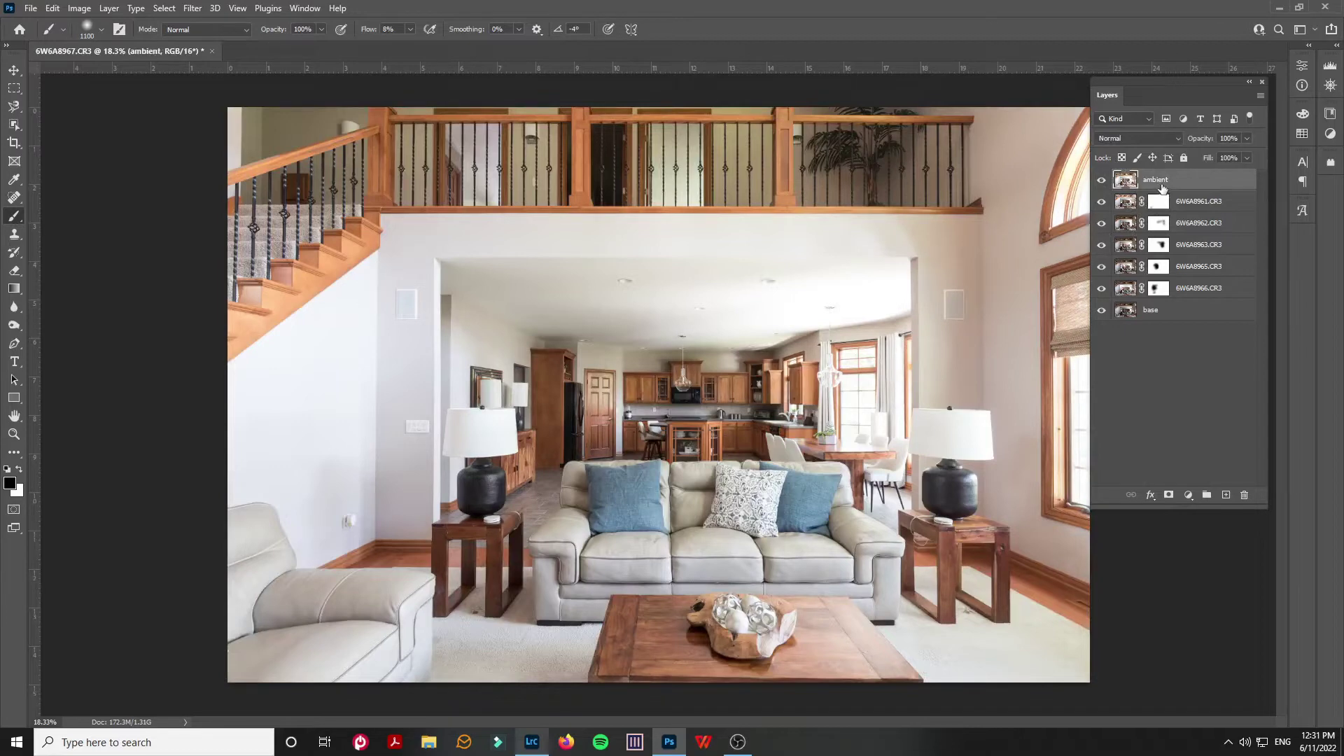
{"action": "key", "text": "F2"}
{"action": "left_click", "coordinate": [677, 277]}
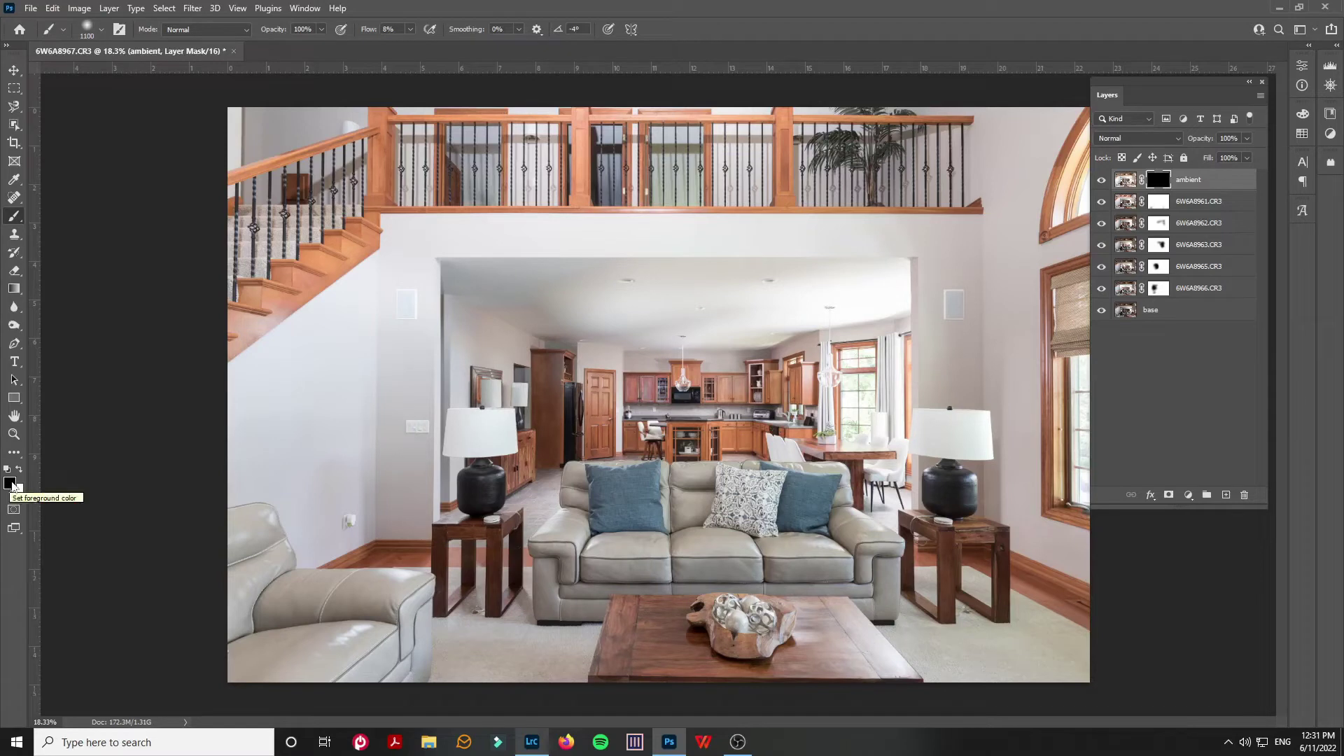
Step: Paint white at brush size 1300 over the balcony railing and down toward the kitchen
{"action": "key", "text": "x"}
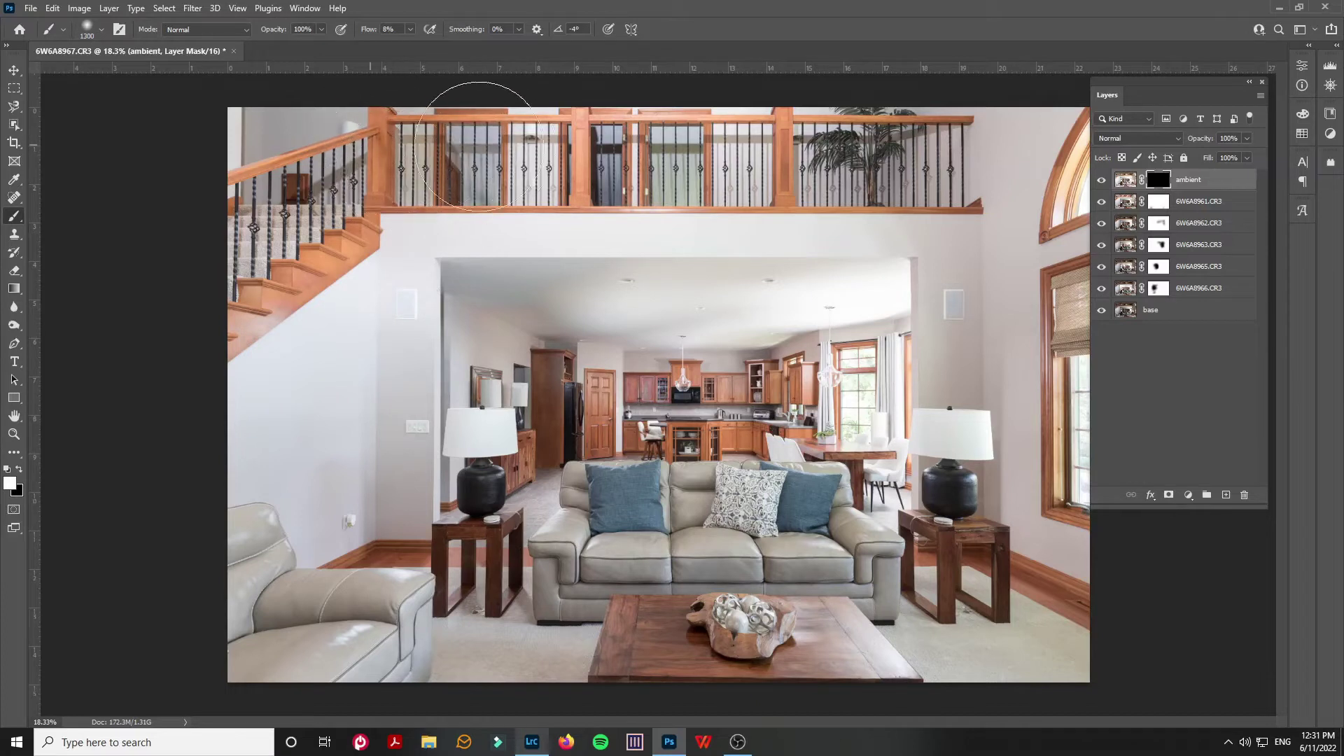
{"action": "key", "text": "bracketright"}
{"action": "key", "text": "bracketright"}
{"action": "mouse_move", "coordinate": [661, 150]}
{"action": "left_mouse_down"}
{"action": "mouse_move", "coordinate": [880, 145]}
{"action": "mouse_move", "coordinate": [643, 157]}
{"action": "mouse_move", "coordinate": [699, 141]}
{"action": "mouse_move", "coordinate": [664, 133]}
{"action": "mouse_move", "coordinate": [271, 152]}
{"action": "mouse_move", "coordinate": [376, 125]}
{"action": "mouse_move", "coordinate": [680, 145]}
{"action": "mouse_move", "coordinate": [949, 130]}
{"action": "mouse_move", "coordinate": [930, 146]}
{"action": "mouse_move", "coordinate": [631, 176]}
{"action": "mouse_move", "coordinate": [289, 160]}
{"action": "mouse_move", "coordinate": [362, 183]}
{"action": "mouse_move", "coordinate": [997, 150]}
{"action": "mouse_move", "coordinate": [364, 146]}
{"action": "mouse_move", "coordinate": [692, 236]}
{"action": "mouse_move", "coordinate": [899, 135]}
{"action": "mouse_move", "coordinate": [523, 138]}
{"action": "mouse_move", "coordinate": [637, 152]}
{"action": "mouse_move", "coordinate": [928, 122]}
{"action": "mouse_move", "coordinate": [248, 166]}
{"action": "mouse_move", "coordinate": [295, 224]}
{"action": "left_mouse_up"}
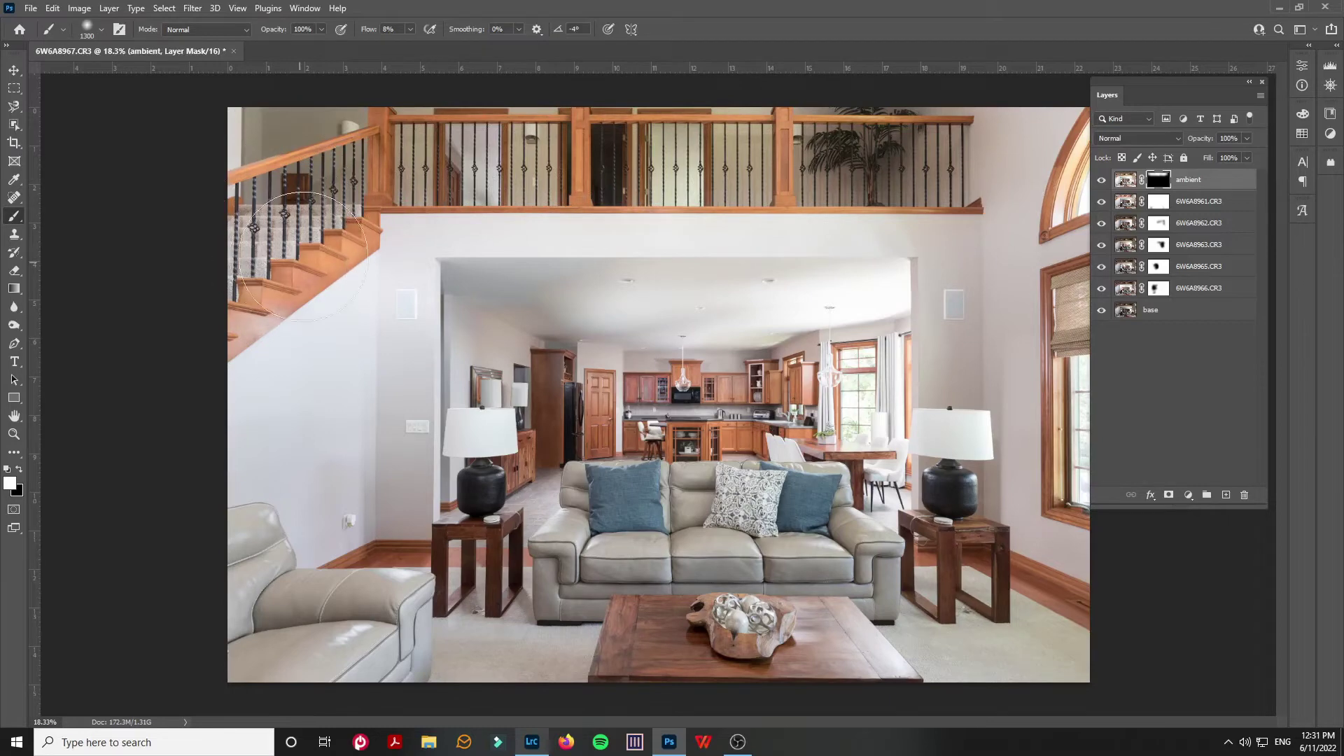
{"action": "mouse_move", "coordinate": [499, 270]}
{"action": "left_mouse_down"}
{"action": "mouse_move", "coordinate": [558, 280]}
{"action": "mouse_move", "coordinate": [655, 389]}
{"action": "mouse_move", "coordinate": [738, 418]}
{"action": "left_mouse_up"}
Step: With a 1000 brush, paint ambient light around the kitchen door, chair arm and coffee-table bowl
{"action": "scroll", "coordinate": [738, 418], "scroll_direction": "up", "scroll_amount": 3}
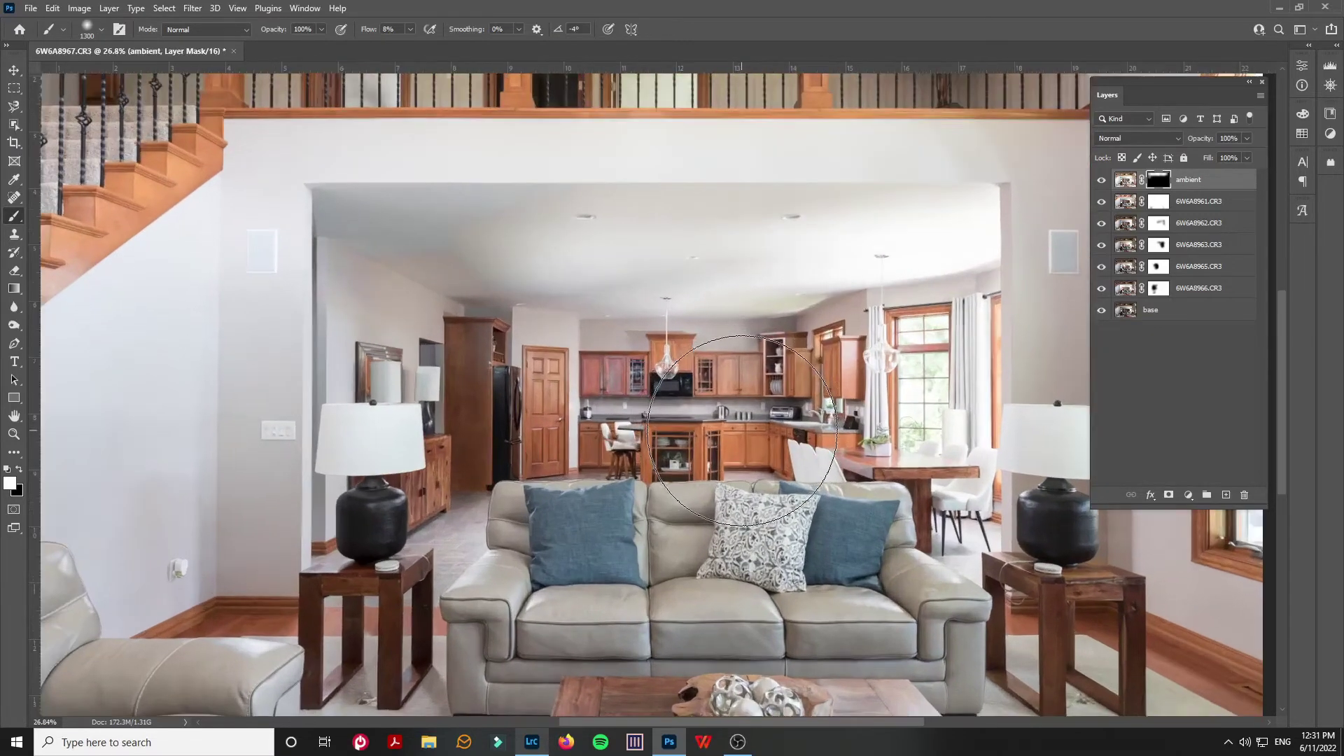
{"action": "key", "text": "bracketleft"}
{"action": "key", "text": "bracketleft"}
{"action": "key", "text": "bracketleft"}
{"action": "left_click_drag", "start_coordinate": [672, 339], "coordinate": [603, 366]}
{"action": "scroll", "coordinate": [603, 366], "scroll_direction": "up", "scroll_amount": 2}
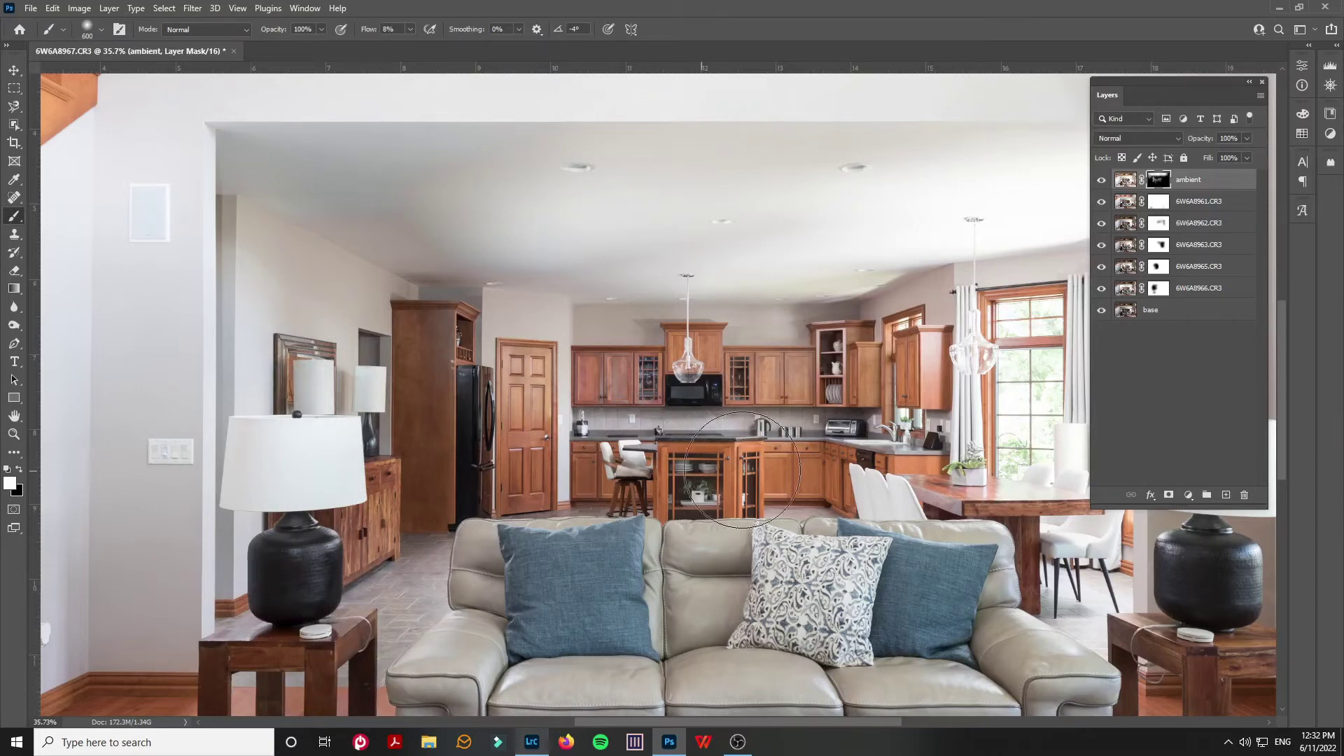
{"action": "scroll", "coordinate": [945, 490], "scroll_direction": "down", "scroll_amount": 3}
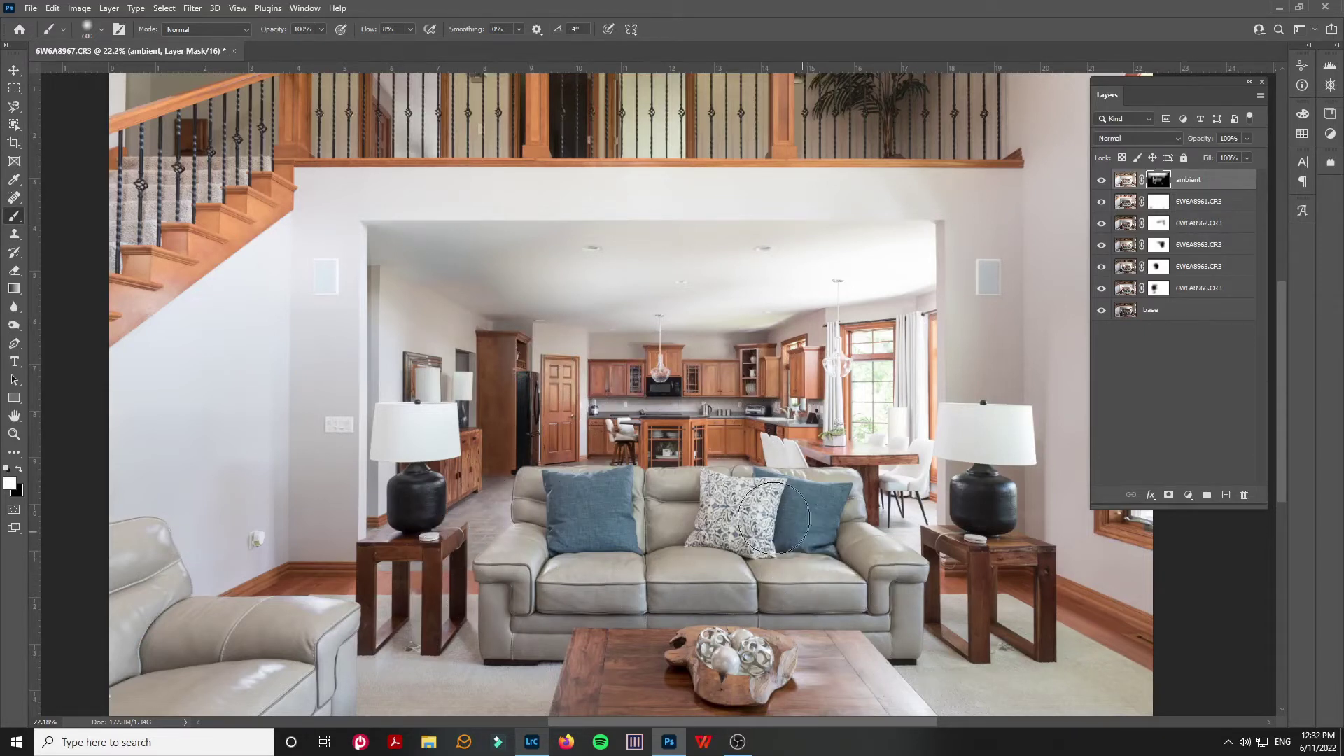
{"action": "mouse_move", "coordinate": [268, 608]}
{"action": "left_mouse_down"}
{"action": "mouse_move", "coordinate": [291, 656]}
{"action": "mouse_move", "coordinate": [233, 678]}
{"action": "mouse_move", "coordinate": [265, 678]}
{"action": "mouse_move", "coordinate": [255, 674]}
{"action": "mouse_move", "coordinate": [317, 627]}
{"action": "mouse_move", "coordinate": [324, 603]}
{"action": "mouse_move", "coordinate": [296, 621]}
{"action": "mouse_move", "coordinate": [333, 612]}
{"action": "mouse_move", "coordinate": [145, 619]}
{"action": "mouse_move", "coordinate": [152, 540]}
{"action": "mouse_move", "coordinate": [128, 581]}
{"action": "mouse_move", "coordinate": [161, 658]}
{"action": "mouse_move", "coordinate": [222, 687]}
{"action": "mouse_move", "coordinate": [261, 687]}
{"action": "mouse_move", "coordinate": [340, 645]}
{"action": "left_mouse_up"}
{"action": "left_click_drag", "start_coordinate": [774, 677], "coordinate": [741, 661]}
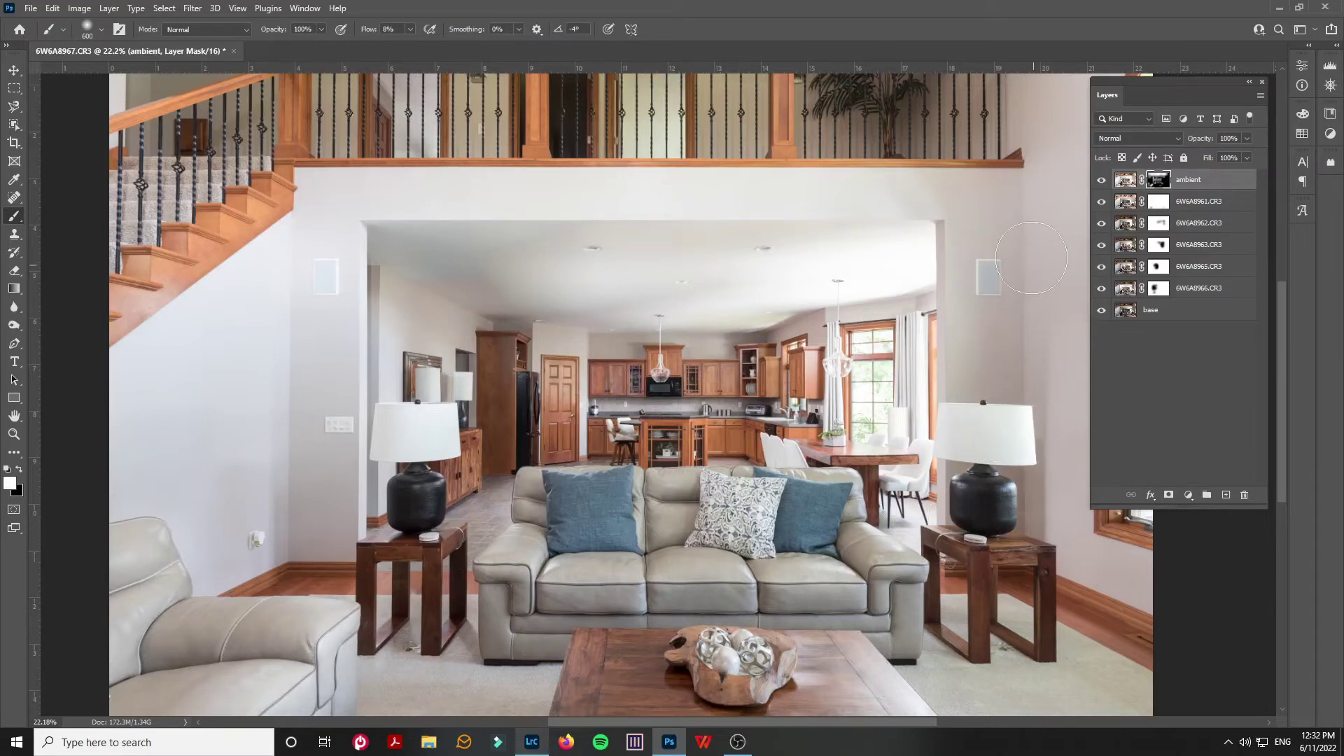
{"action": "scroll", "coordinate": [1030, 257], "scroll_direction": "down", "scroll_amount": 2}
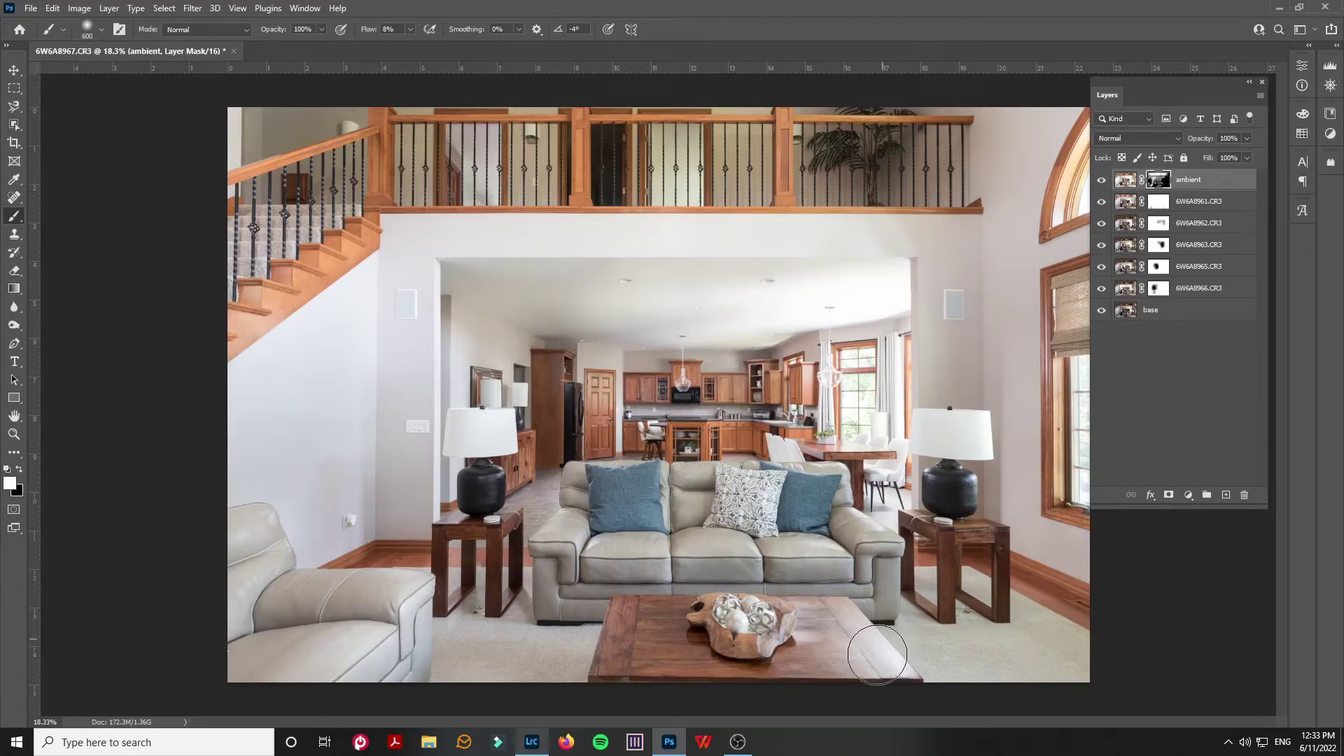
Step: Duplicate base, move 'base copy' to the top, and give it a black mask
{"action": "left_click", "coordinate": [1142, 313]}
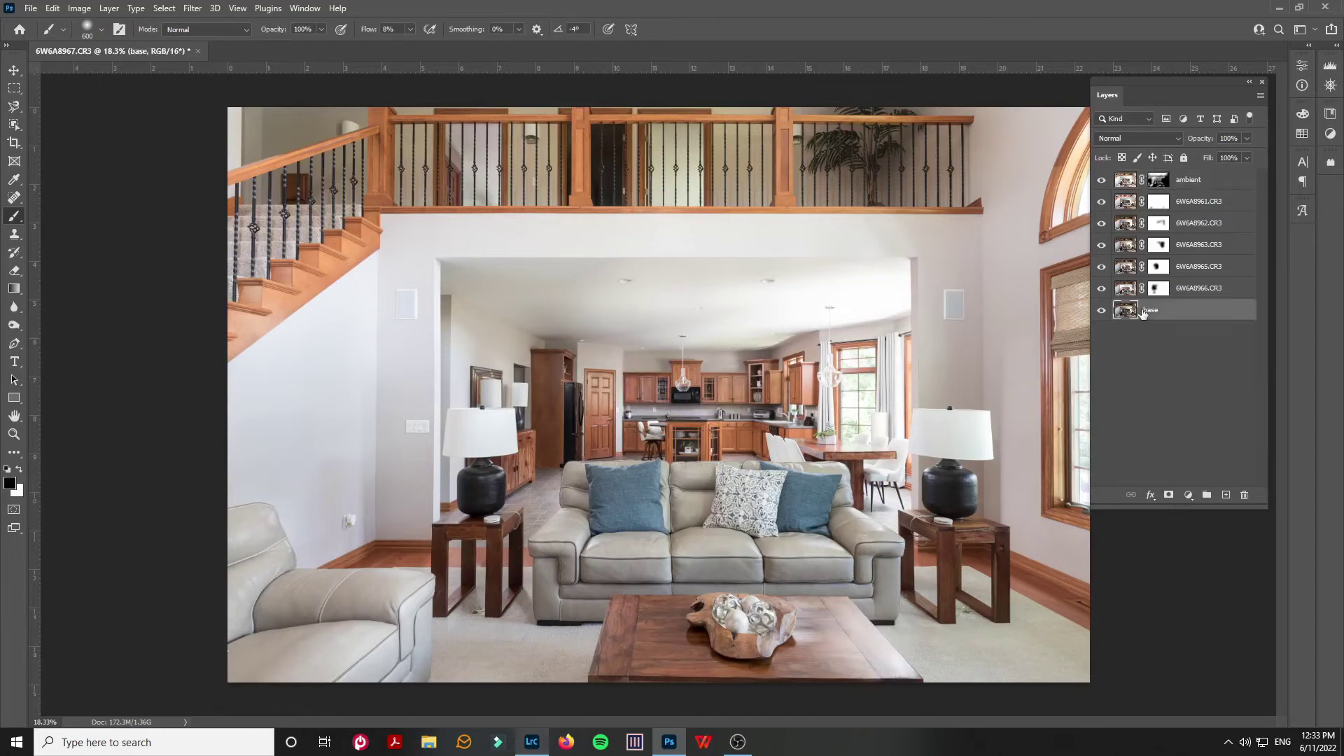
{"action": "key", "text": "ctrl+alt+j"}
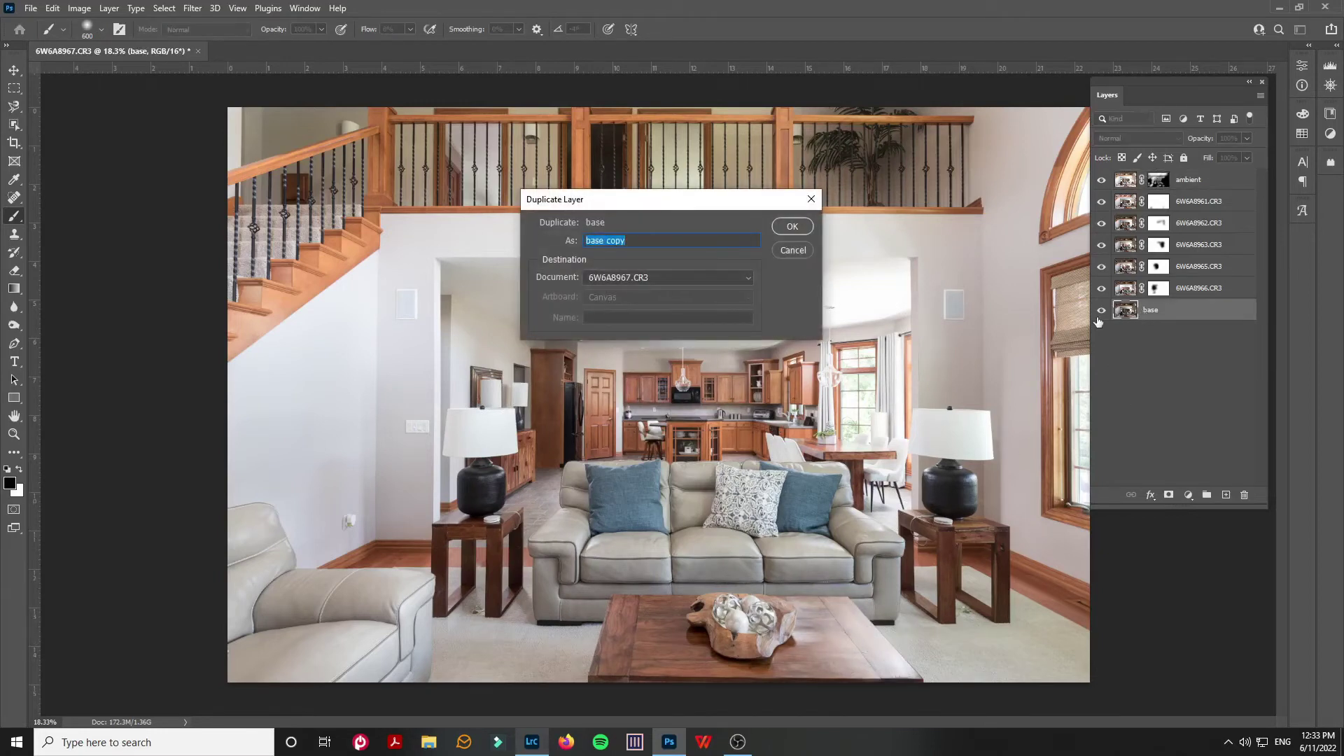
{"action": "key", "text": "Return"}
{"action": "left_click_drag", "start_coordinate": [1161, 311], "coordinate": [1165, 179]}
{"action": "key", "text": "F2"}
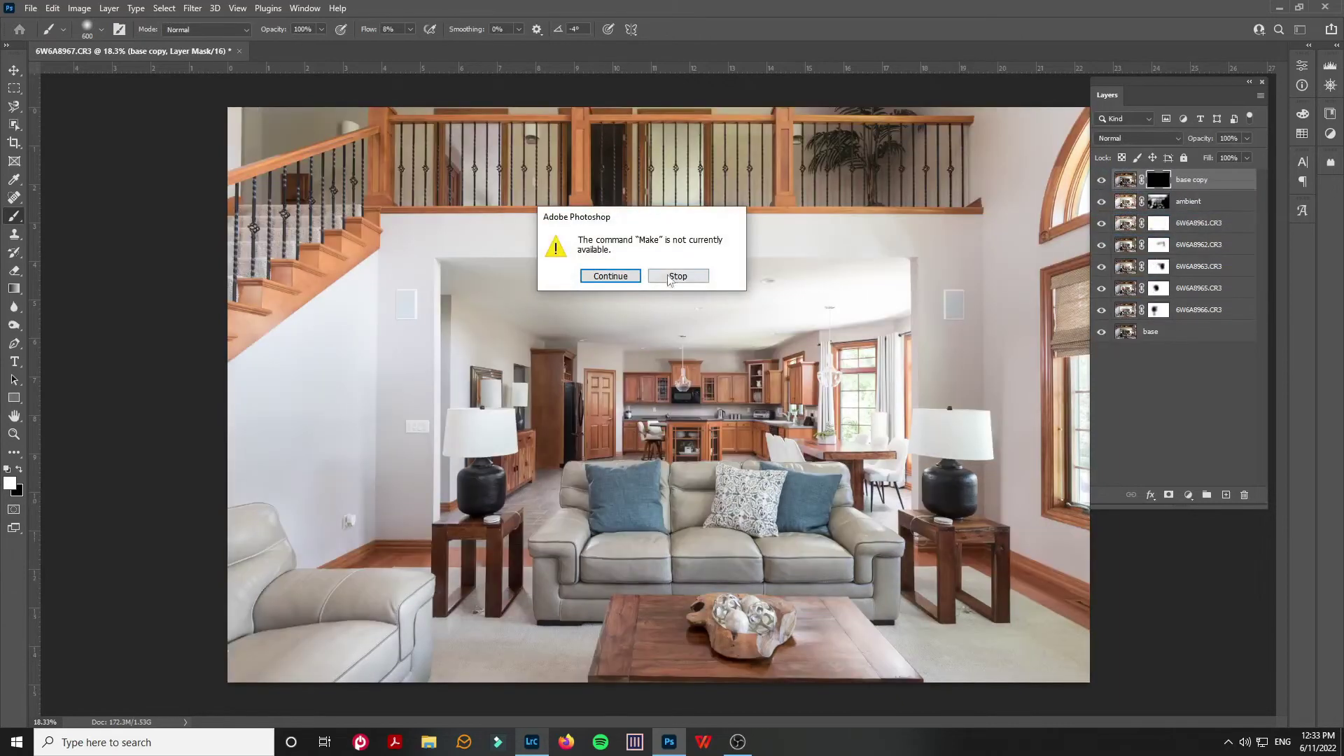
{"action": "left_click", "coordinate": [669, 278]}
Step: Brush base copy into the kitchen ceiling and window at sizes 1300, 700 and 900, viewing at 16.7%
{"action": "scroll", "coordinate": [805, 308], "scroll_direction": "up", "scroll_amount": 1}
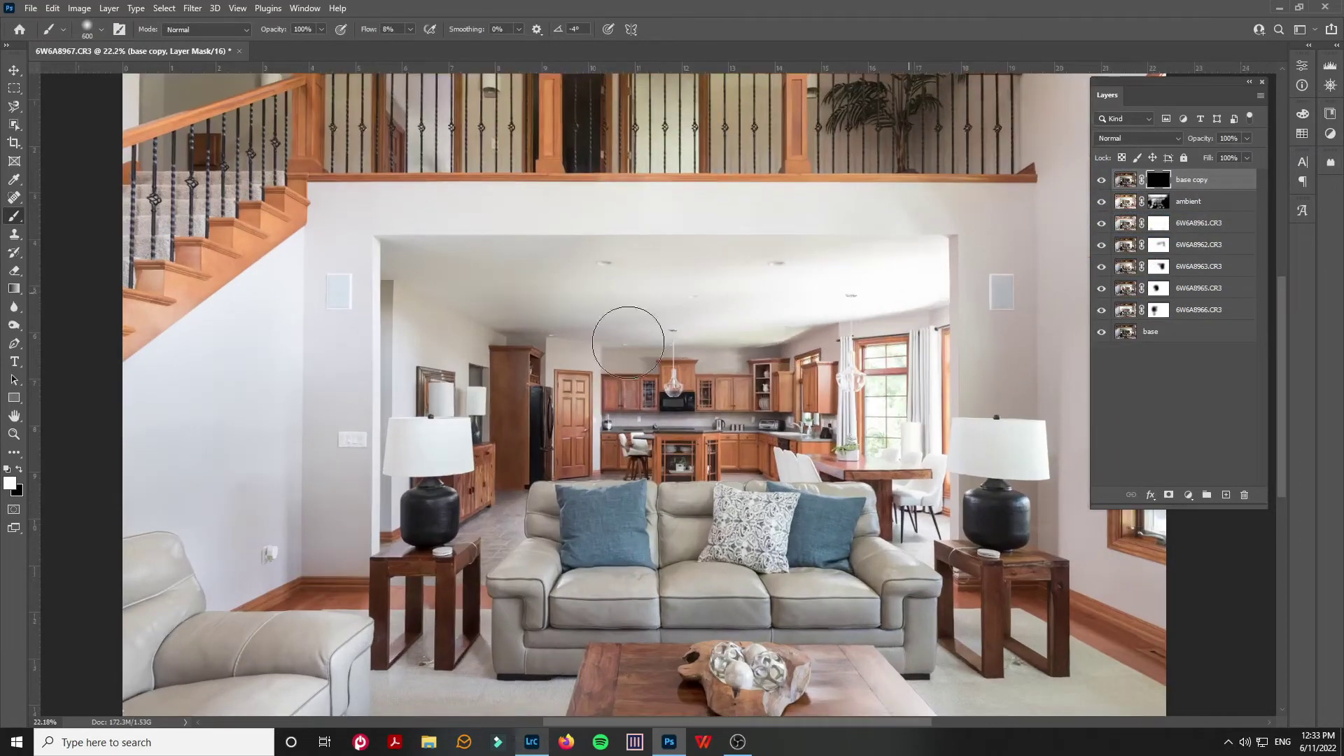
{"action": "scroll", "coordinate": [363, 396], "scroll_direction": "down", "scroll_amount": 1}
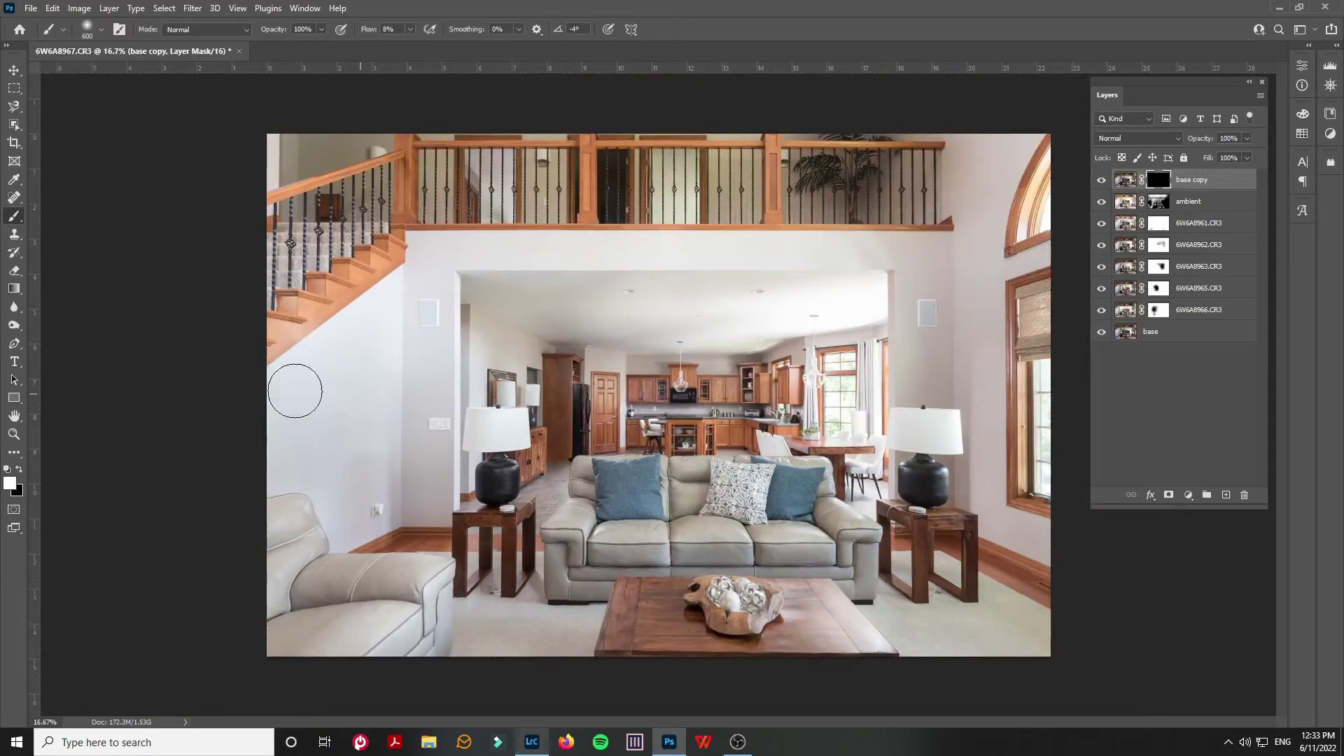
{"action": "key", "text": "bracketright"}
{"action": "key", "text": "bracketright"}
{"action": "key", "text": "bracketright"}
{"action": "key", "text": "bracketright"}
{"action": "key", "text": "bracketright"}
{"action": "key", "text": "bracketright"}
{"action": "key", "text": "bracketright"}
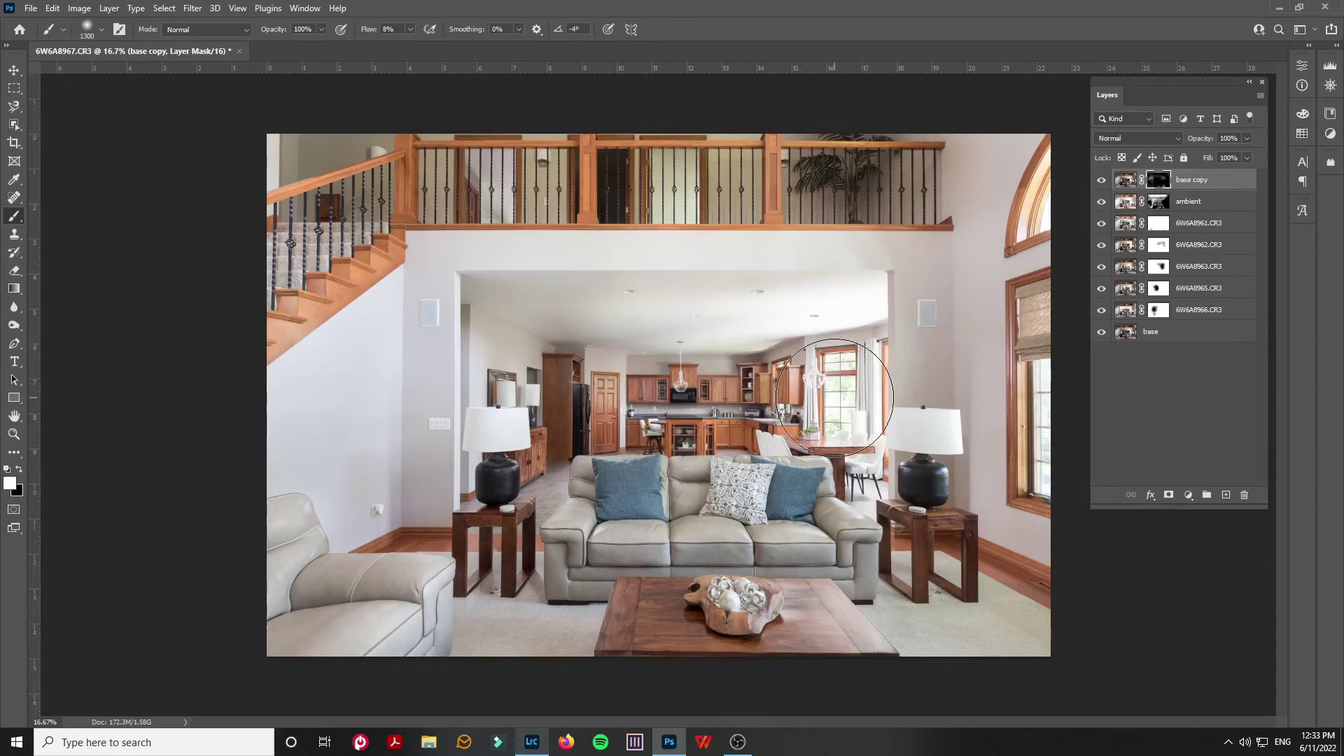
{"action": "key", "text": "bracketleft"}
{"action": "key", "text": "bracketleft"}
{"action": "key", "text": "bracketleft"}
{"action": "key", "text": "bracketleft"}
{"action": "key", "text": "bracketleft"}
{"action": "key", "text": "bracketleft"}
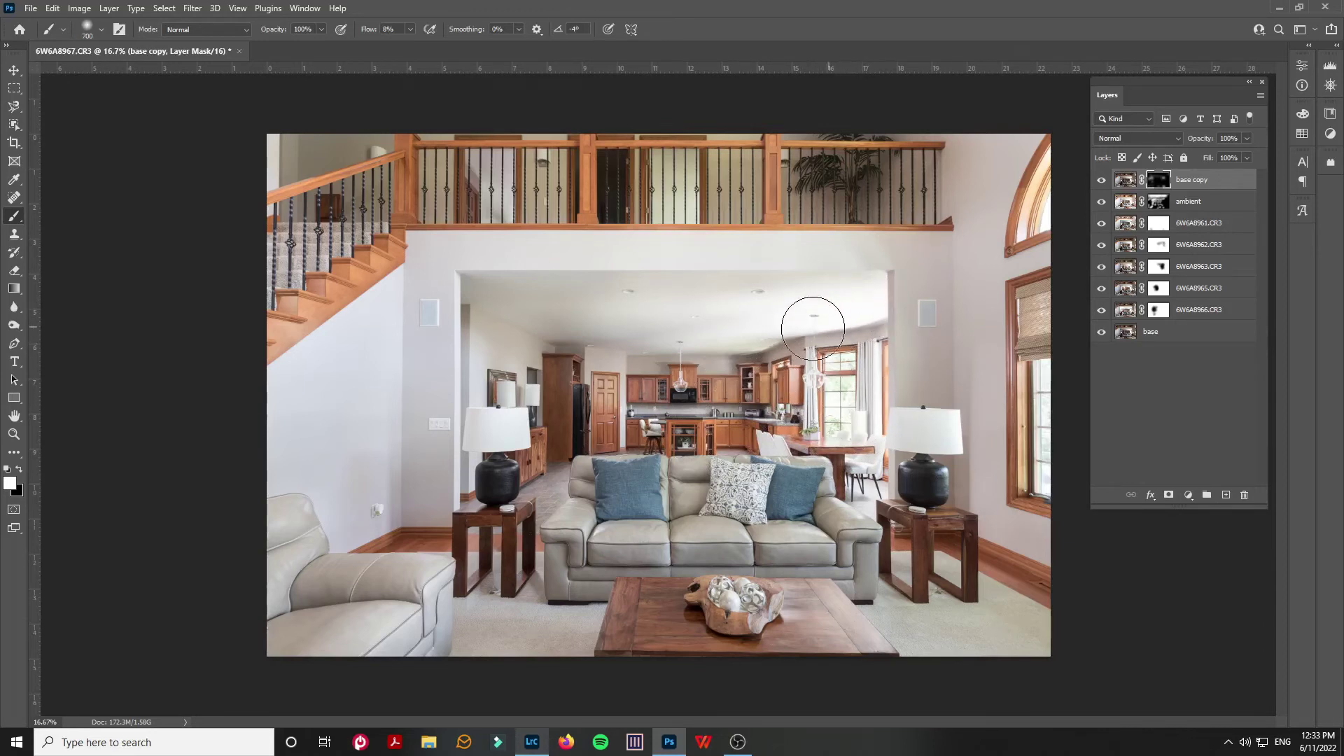
{"action": "key", "text": "bracketright"}
{"action": "key", "text": "bracketright"}
{"action": "key", "text": "ctrl+minus"}
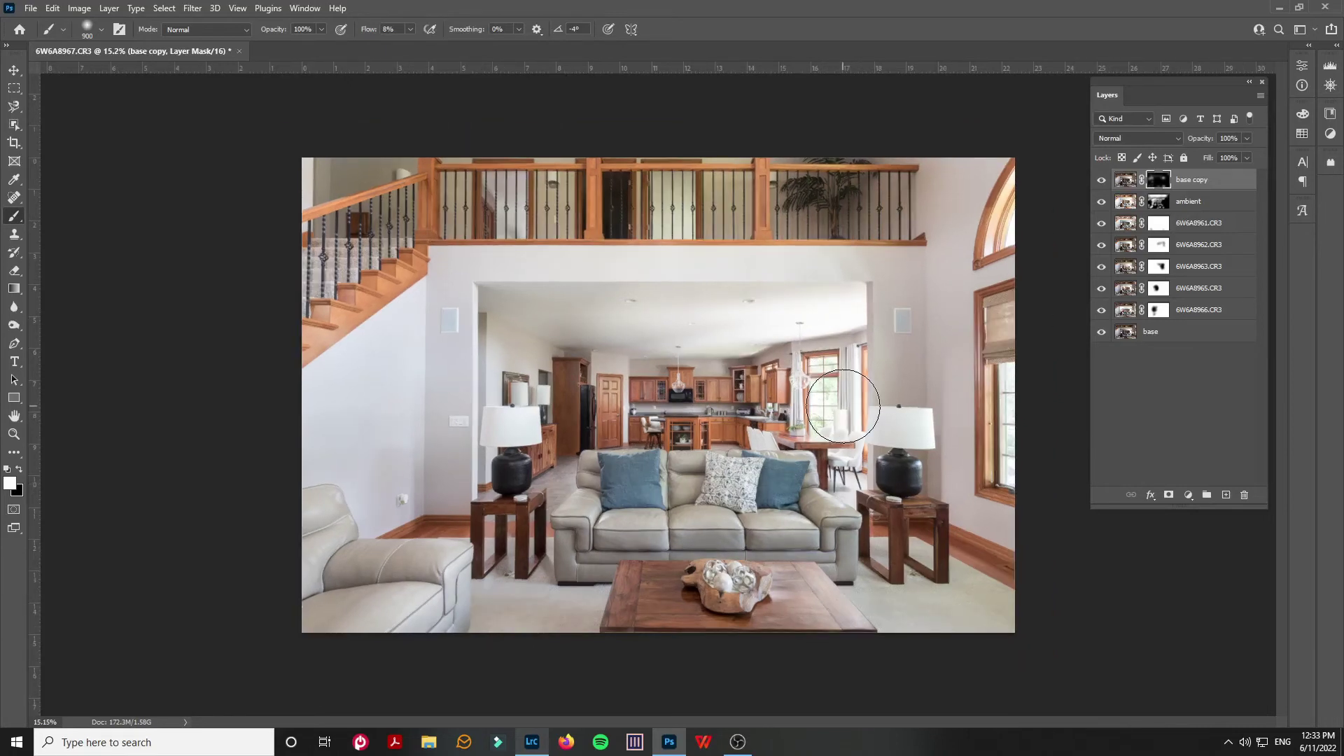
{"action": "key", "text": "ctrl+plus"}
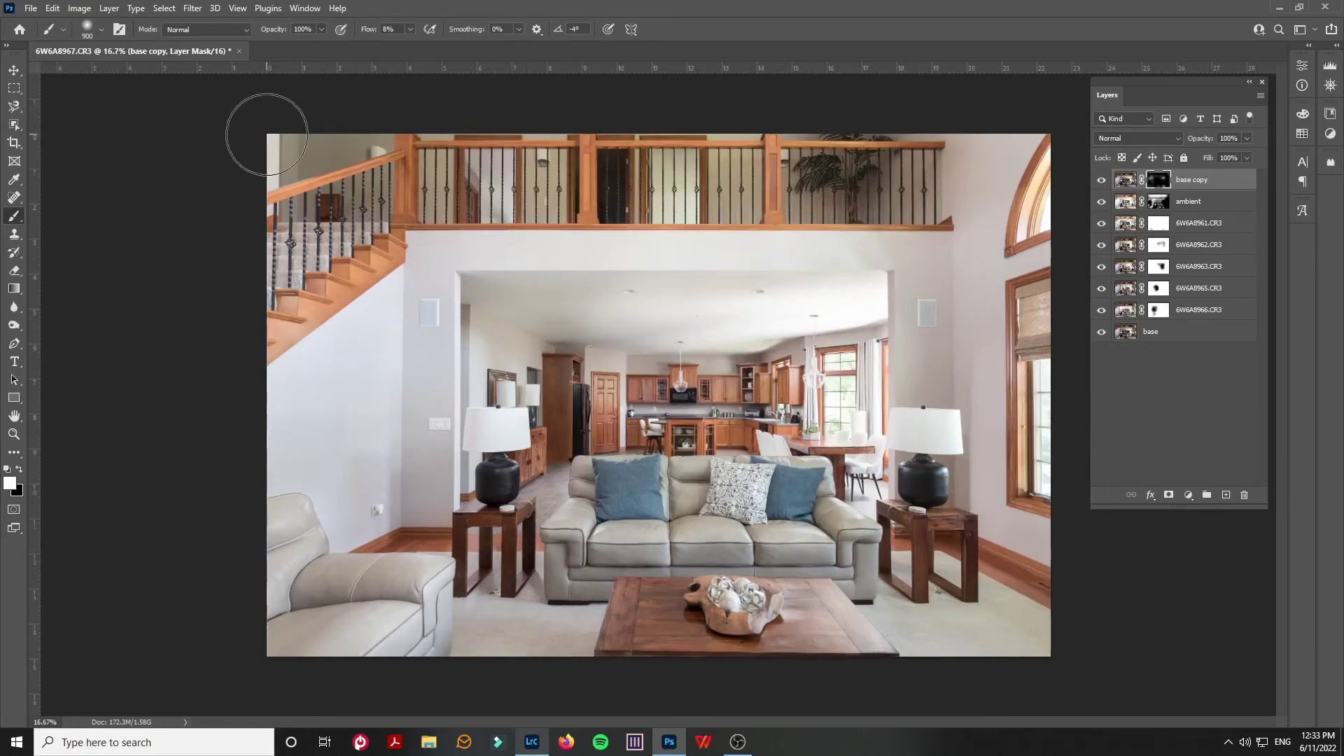